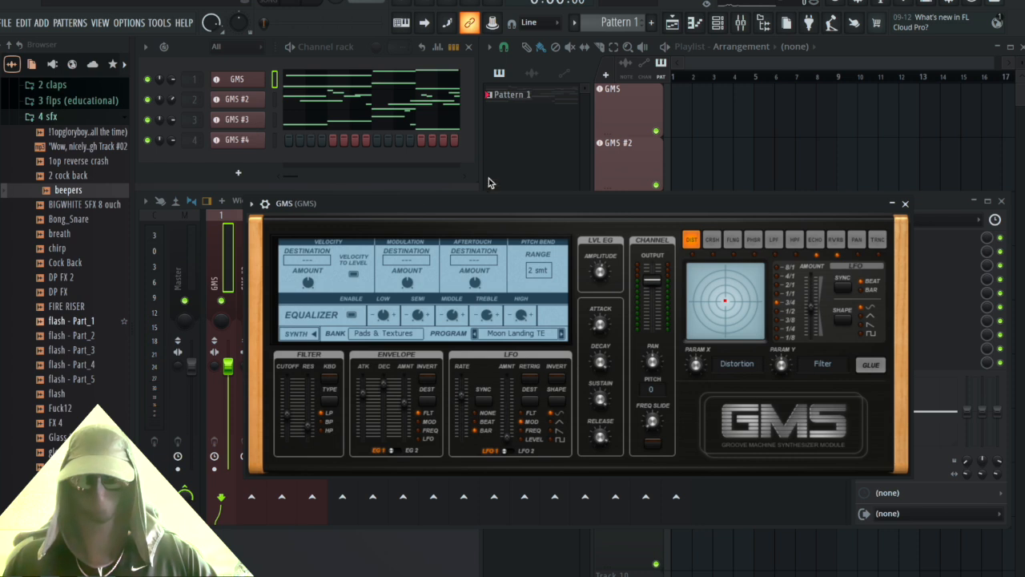
Step: Check the GMS synth's preset in its presets library, close the synth and move the mixer lower
click(493, 334)
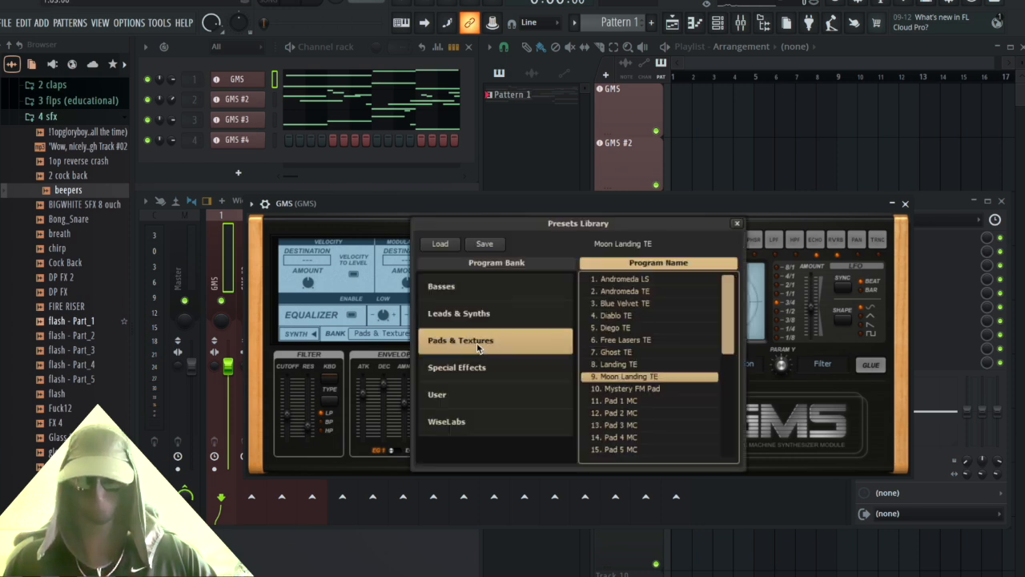
click(737, 225)
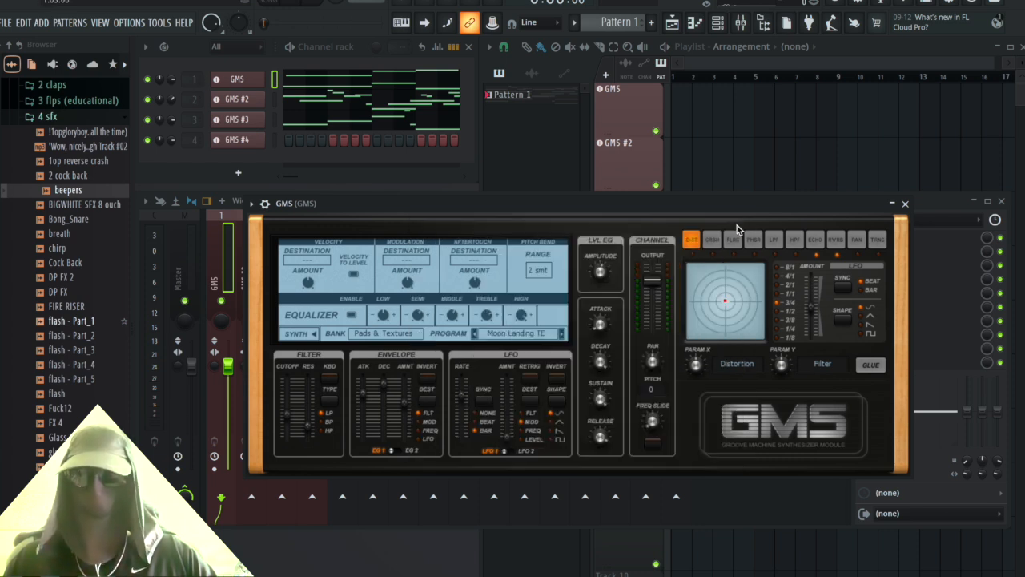
click(905, 204)
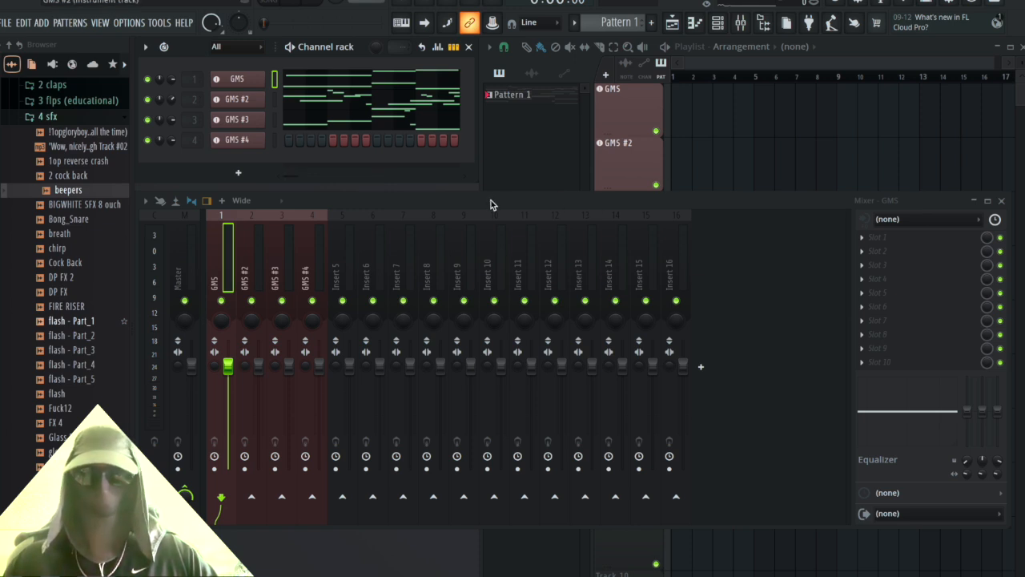
drag(485, 202, 482, 250)
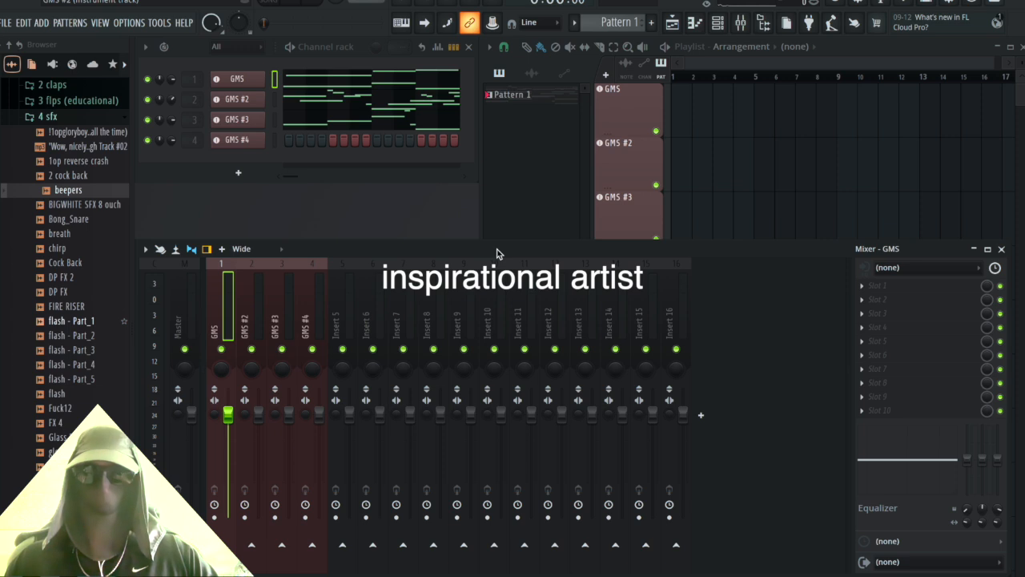
Step: Play back the long notes of the GMS channel in its piano roll and close it
click(235, 83)
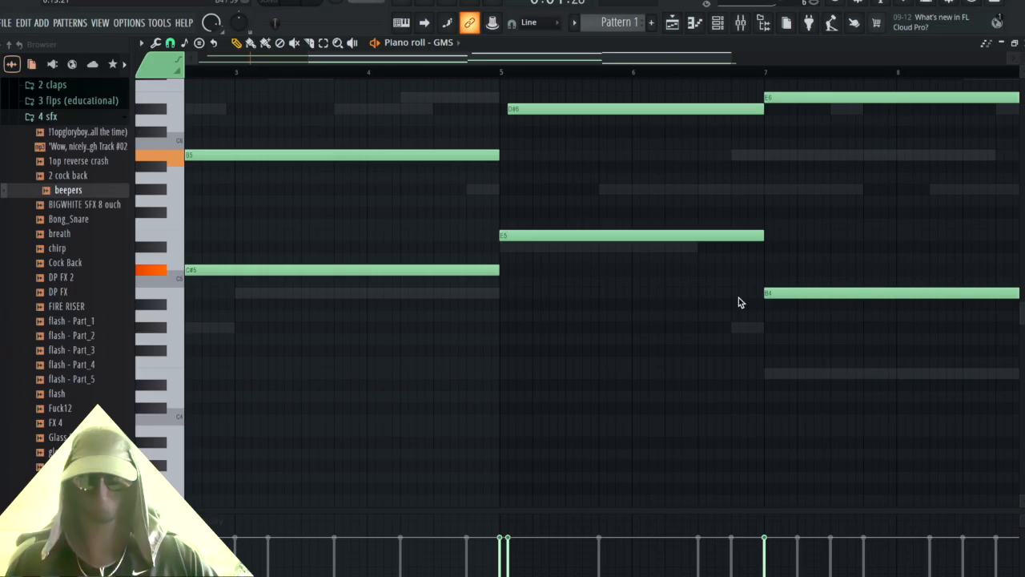
key(space)
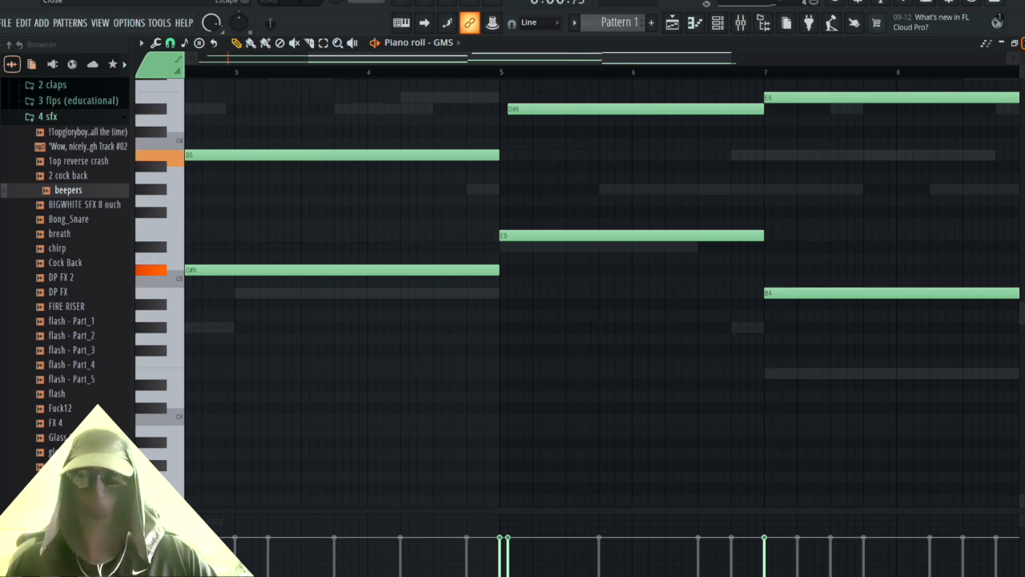
key(space)
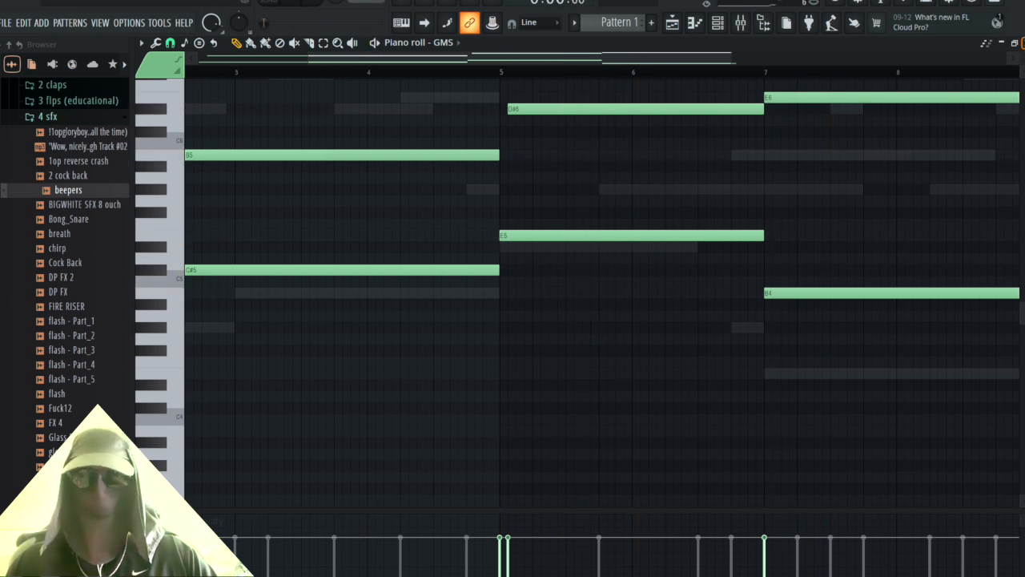
key(F7)
Step: Check the GMS #2 synth's preset and play back the channel's melody in the piano roll through bar 8
click(237, 98)
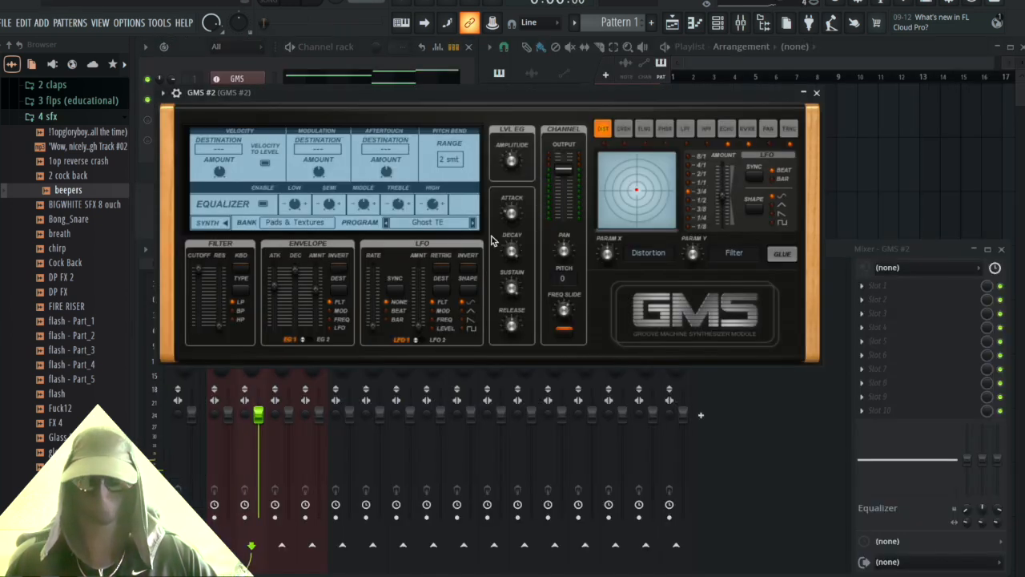
click(430, 228)
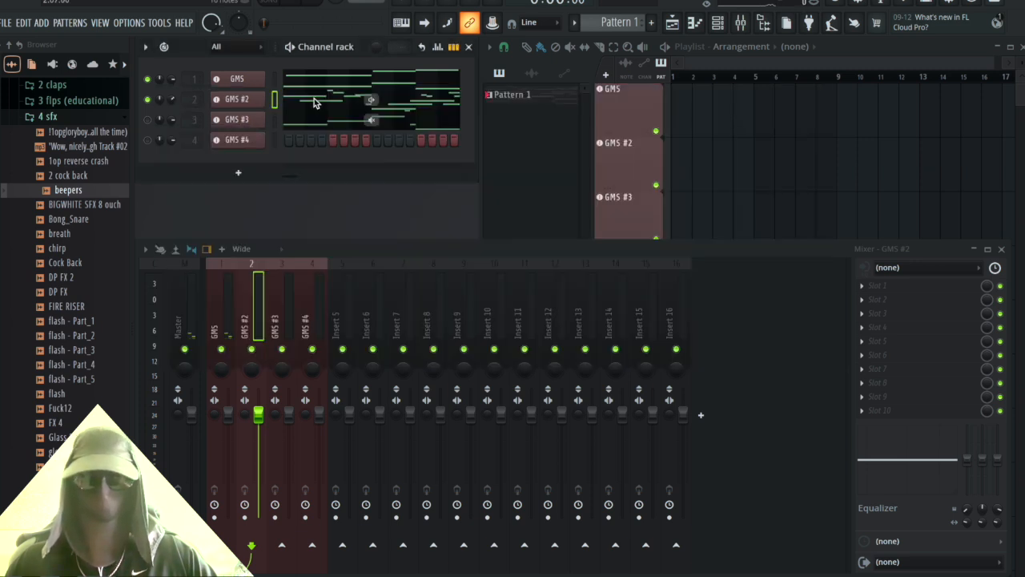
click(314, 99)
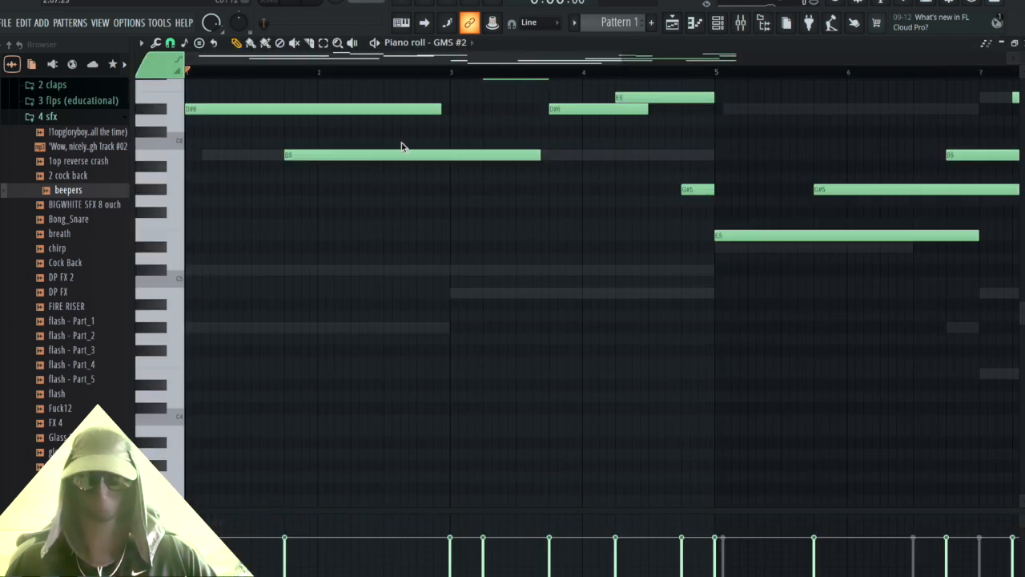
scroll(553, 278, up, 5)
scroll(567, 280, down, 1)
key(space)
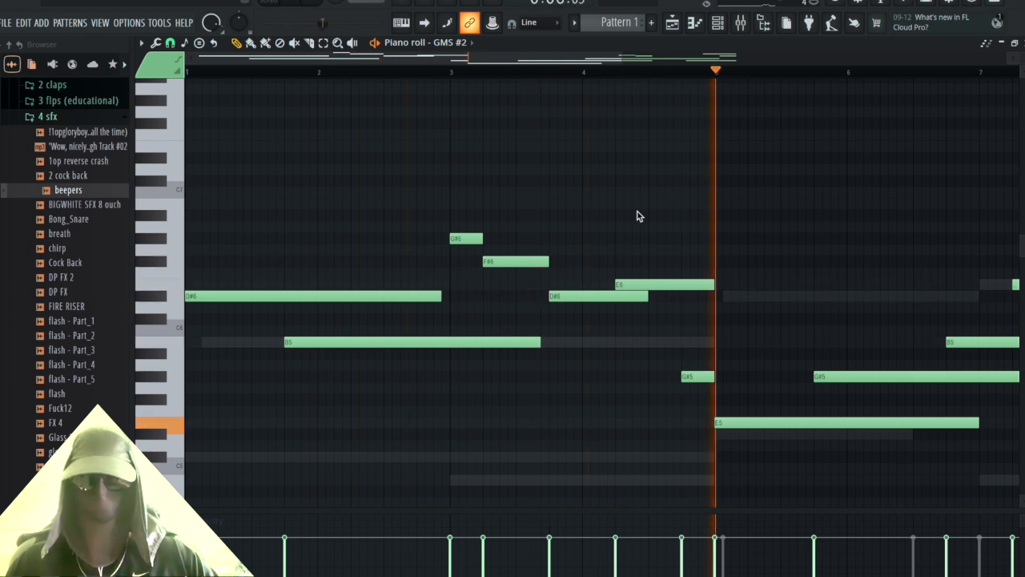
scroll(639, 217, right, 6)
scroll(639, 216, down, 1)
scroll(639, 216, up, 2)
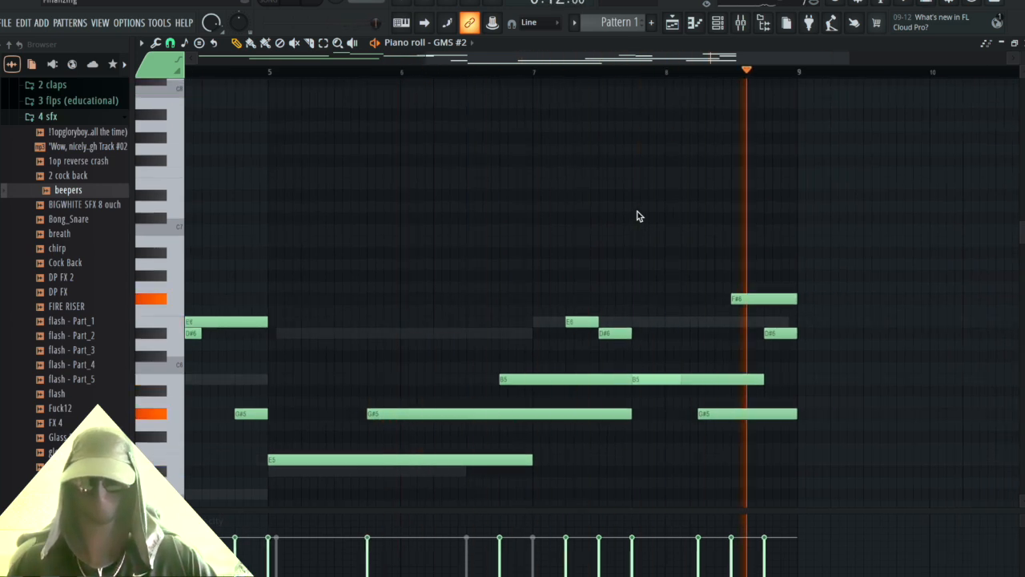
key(space)
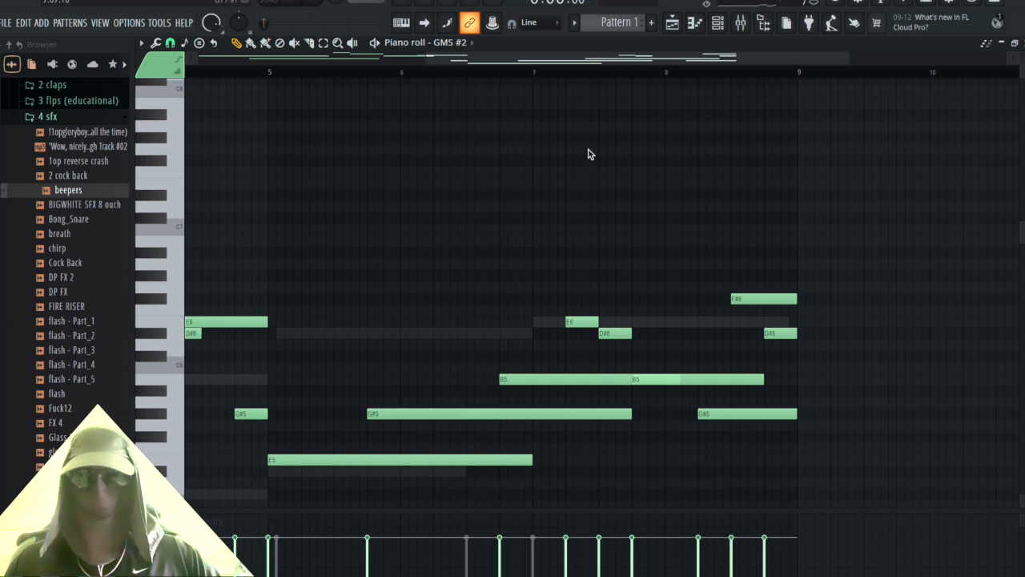
Step: Examine the GMS #2 notes across bars 3 to 8 and close the piano roll
scroll(606, 152, left, 3)
scroll(608, 147, up, 1)
scroll(578, 142, left, 4)
scroll(577, 142, up, 1)
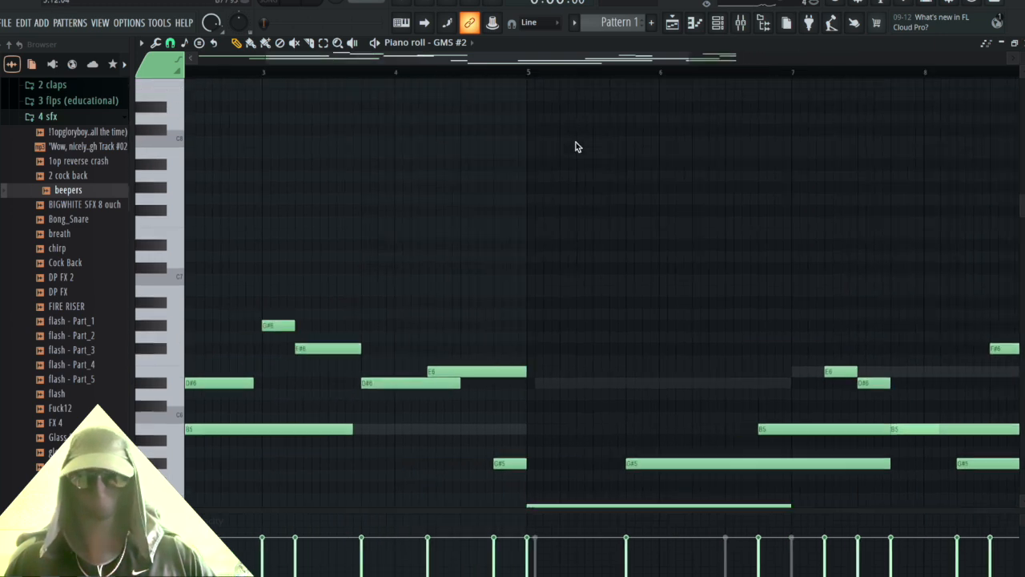
scroll(464, 148, down, 1)
scroll(725, 254, right, 5)
scroll(689, 219, down, 1)
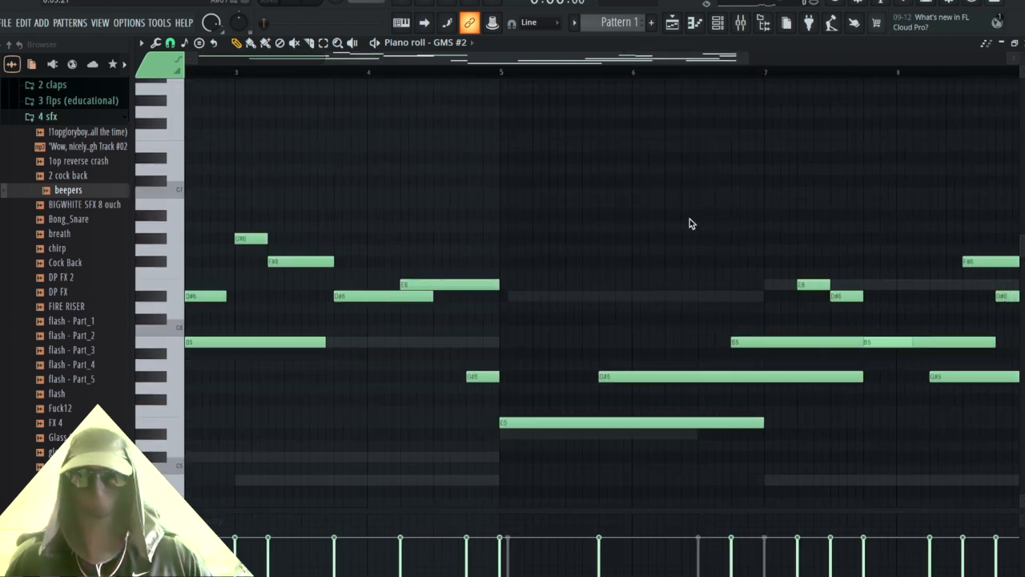
scroll(689, 219, up, 1)
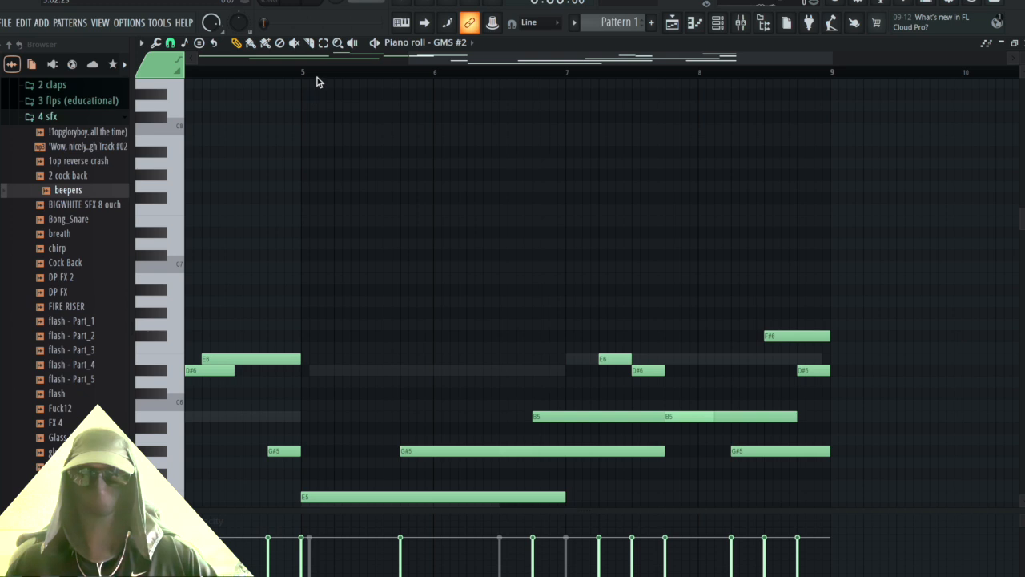
scroll(516, 321, down, 3)
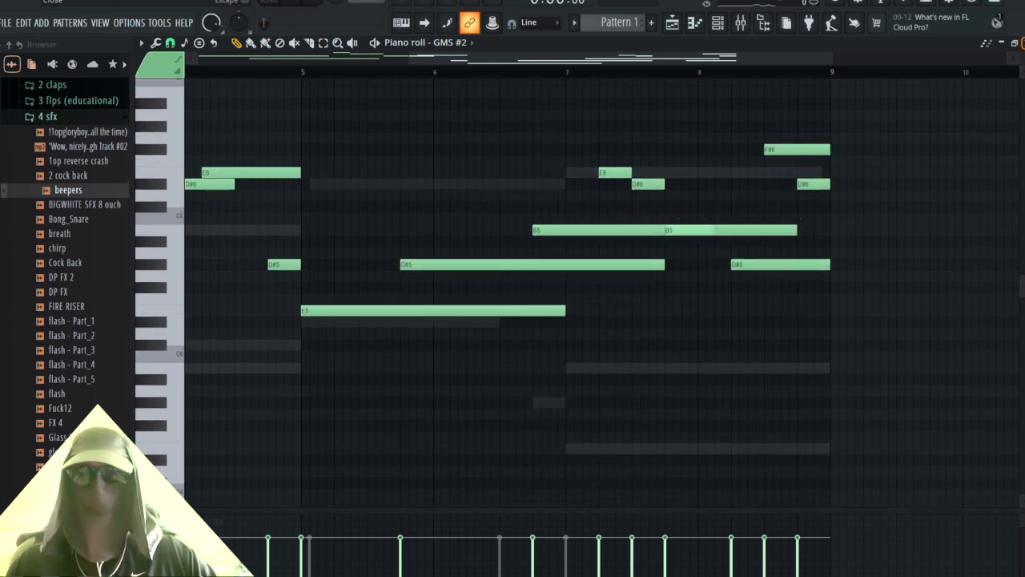
click(1023, 43)
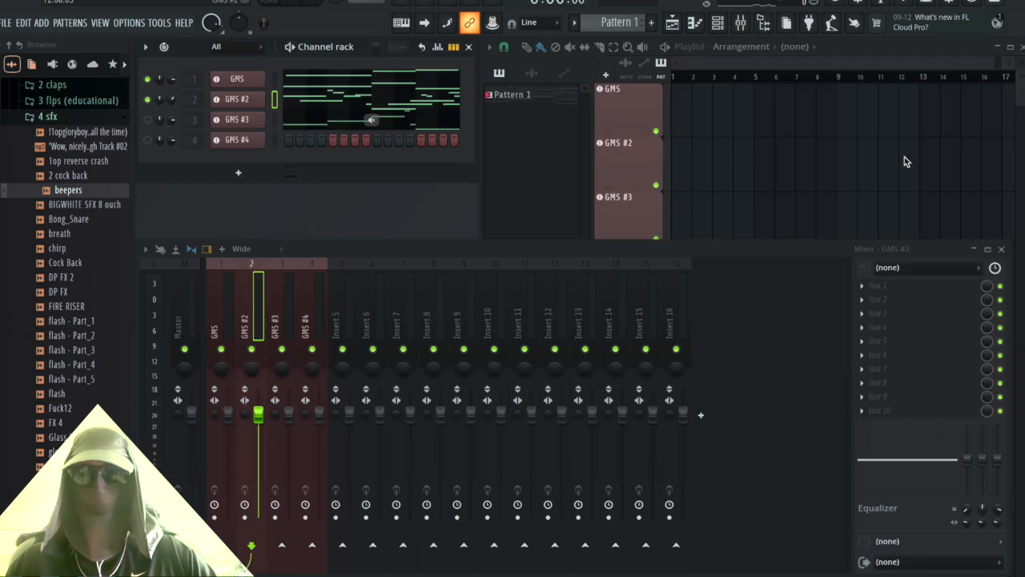
Step: Open the GMS #3 synth, play back the channel's notes in the piano roll through bar 8 and close it
click(608, 199)
drag(494, 109, 504, 88)
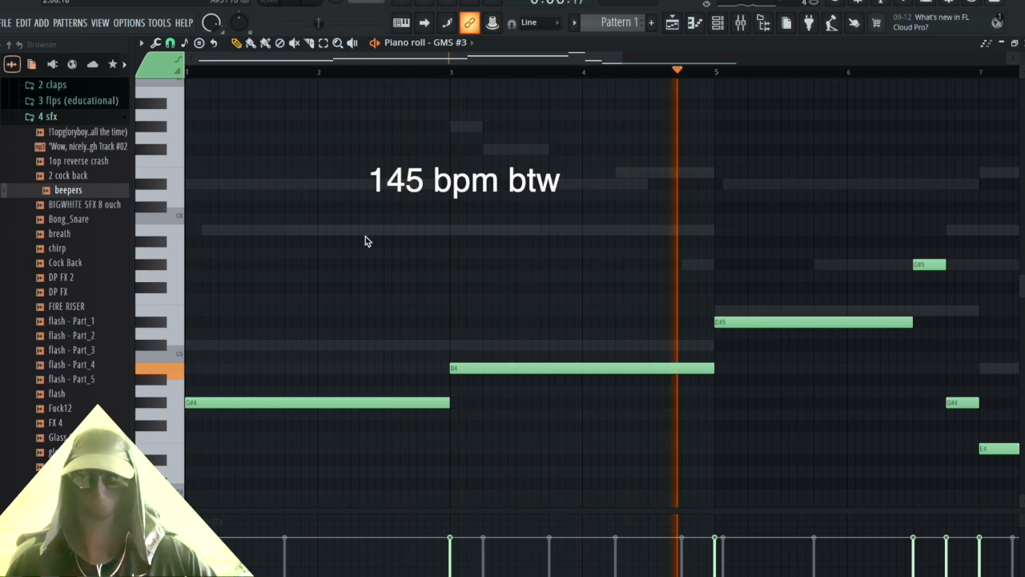
scroll(663, 274, right, 4)
scroll(663, 275, up, 1)
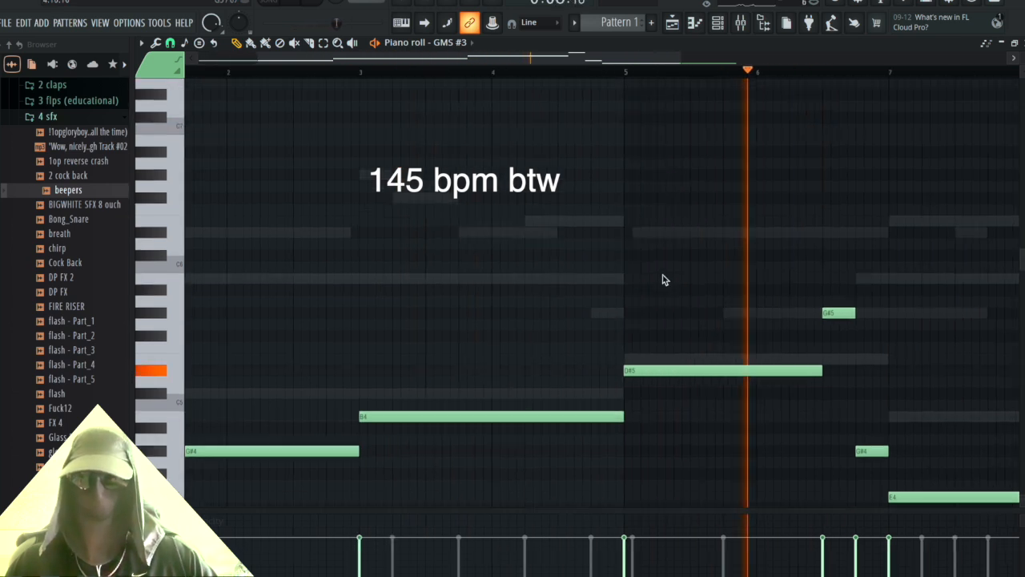
scroll(663, 274, down, 4)
scroll(663, 280, right, 1)
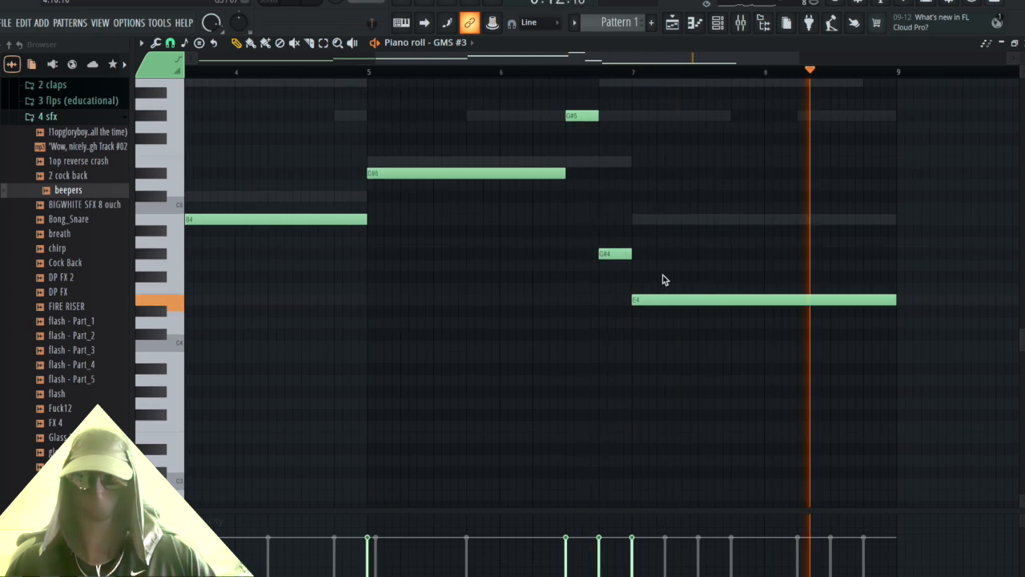
key(space)
scroll(663, 280, right, 4)
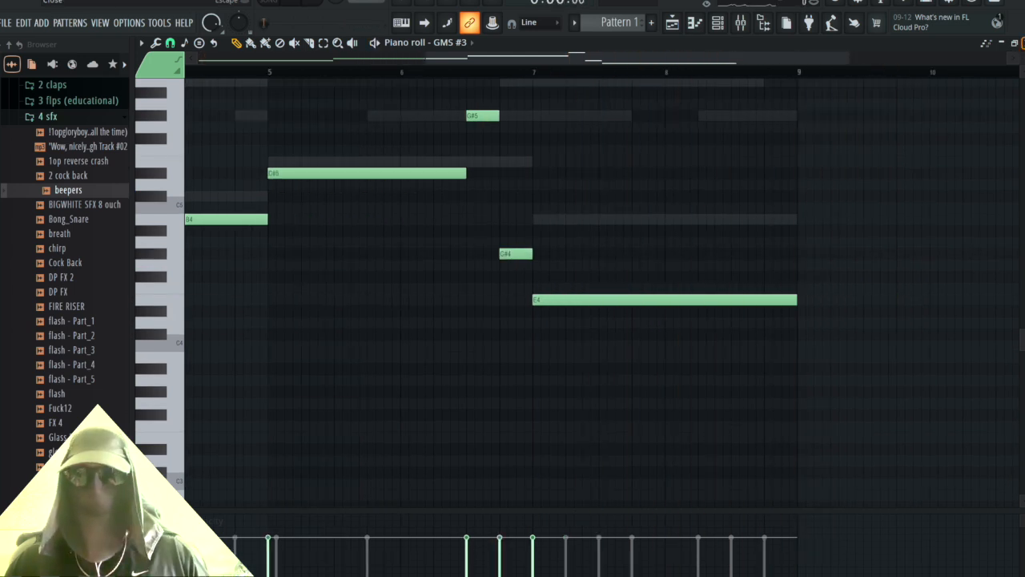
key(F7)
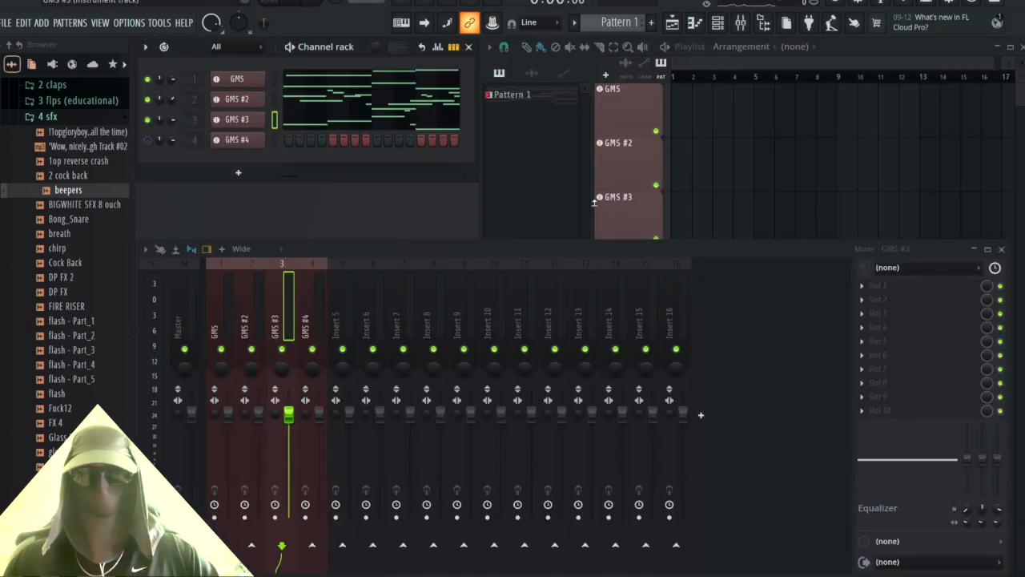
Step: Open the GMS #4 synth and browse its presets
click(233, 142)
drag(452, 110, 455, 74)
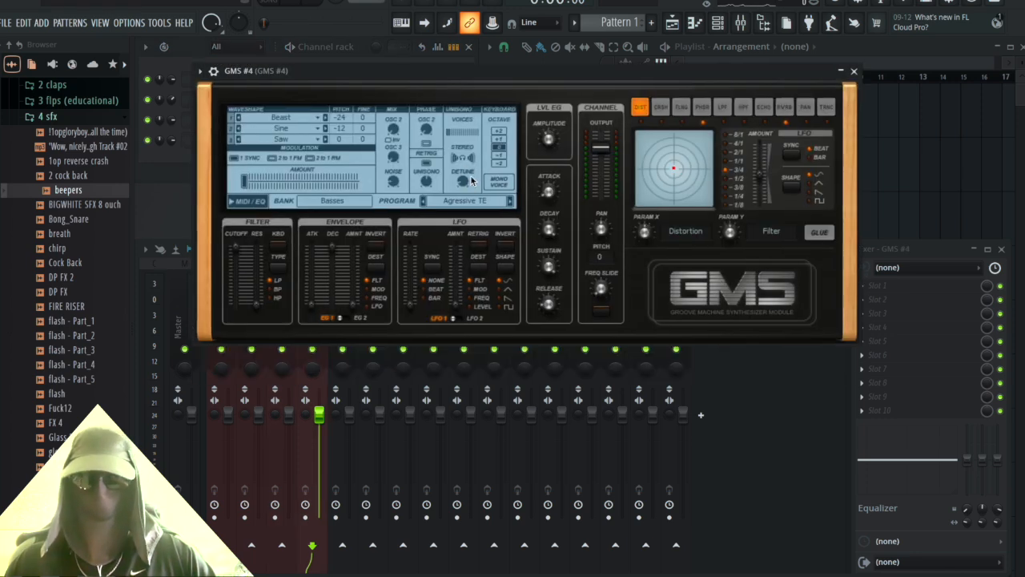
click(475, 203)
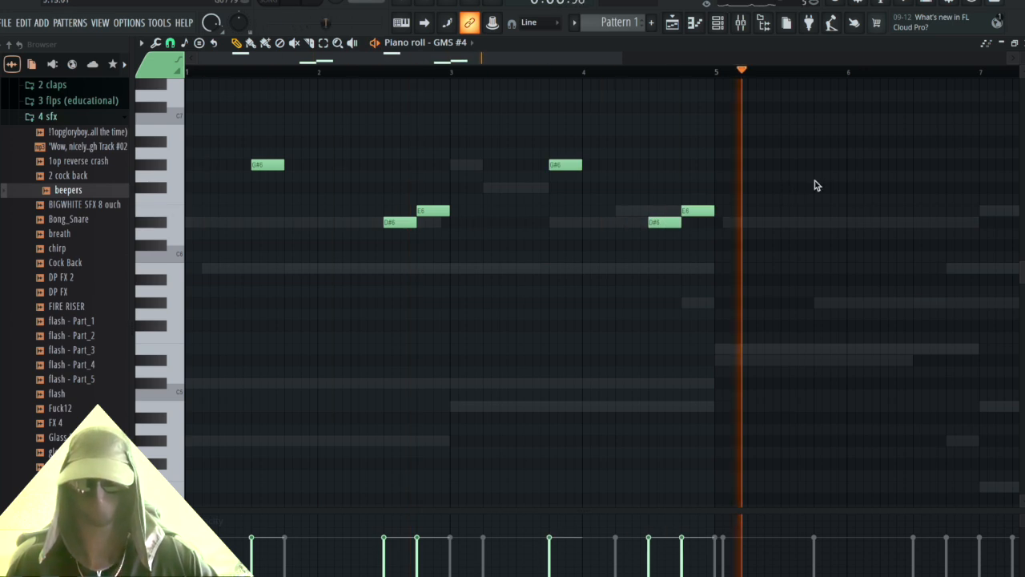
Step: Duplicate the four-bar GMS #4 note pattern so it repeats from bar 5, play the pattern and close the synth
key(space)
drag(815, 150, 191, 258)
drag(268, 166, 313, 165)
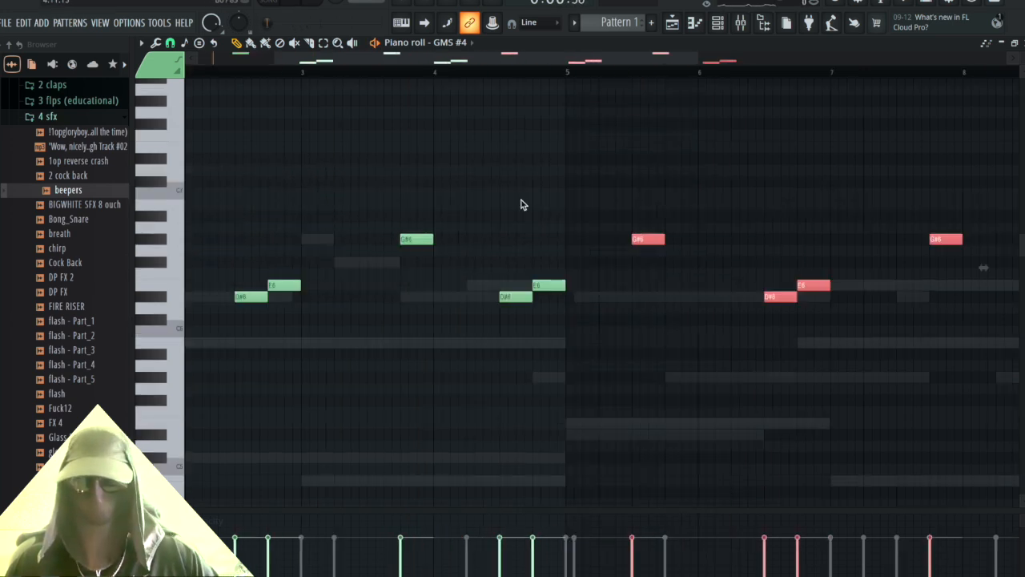
key(space)
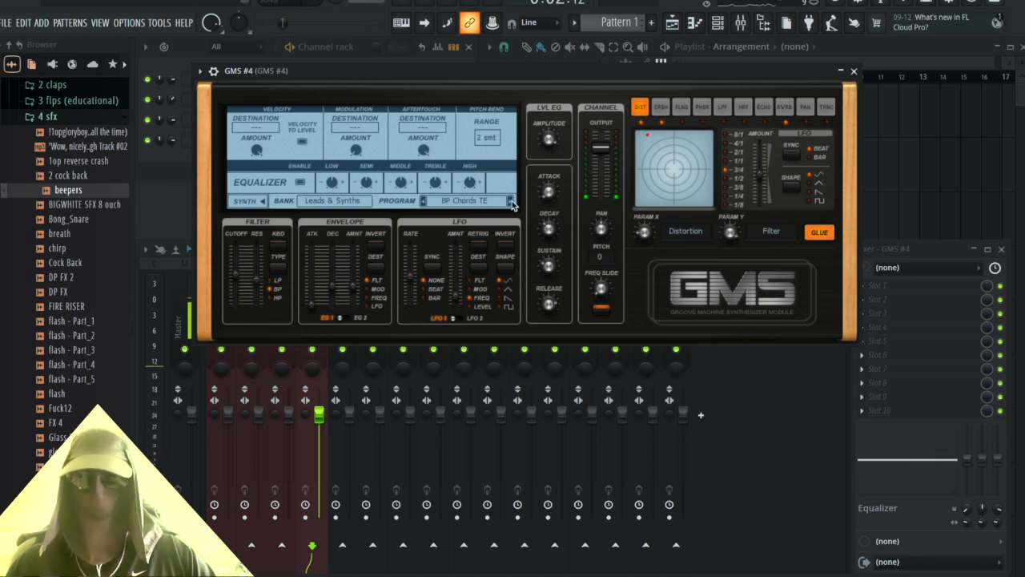
click(854, 72)
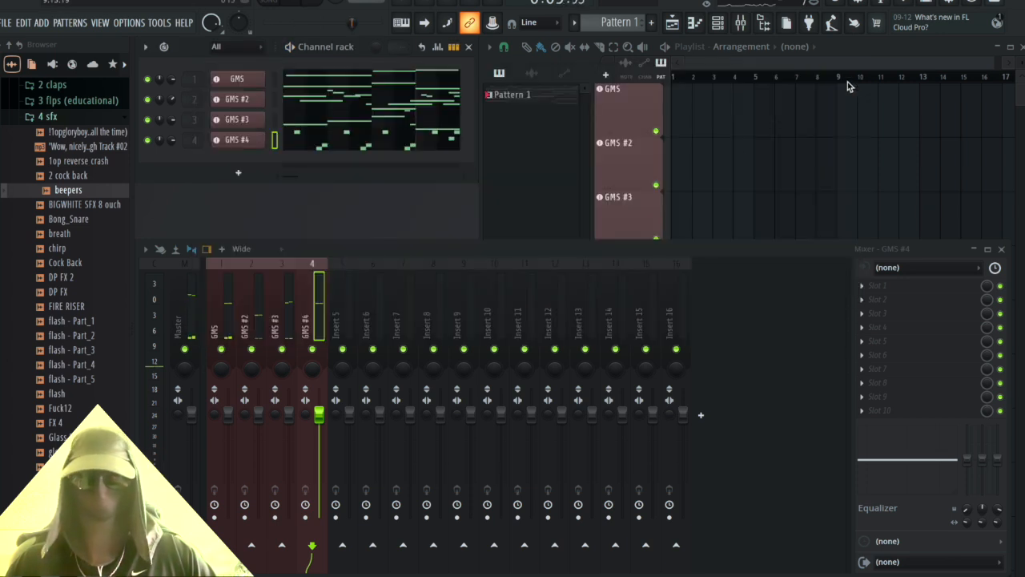
Step: Add Fruity Delay 3 to the GMS #4 mixer track and adjust its feedback level during playback
click(875, 325)
click(712, 133)
drag(379, 76, 439, 138)
key(space)
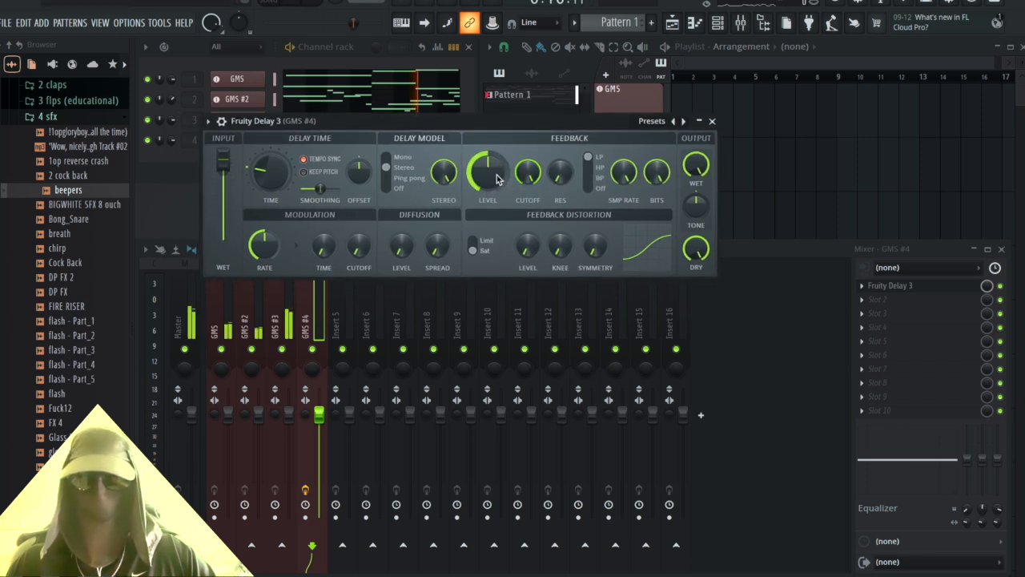
drag(492, 174, 532, 195)
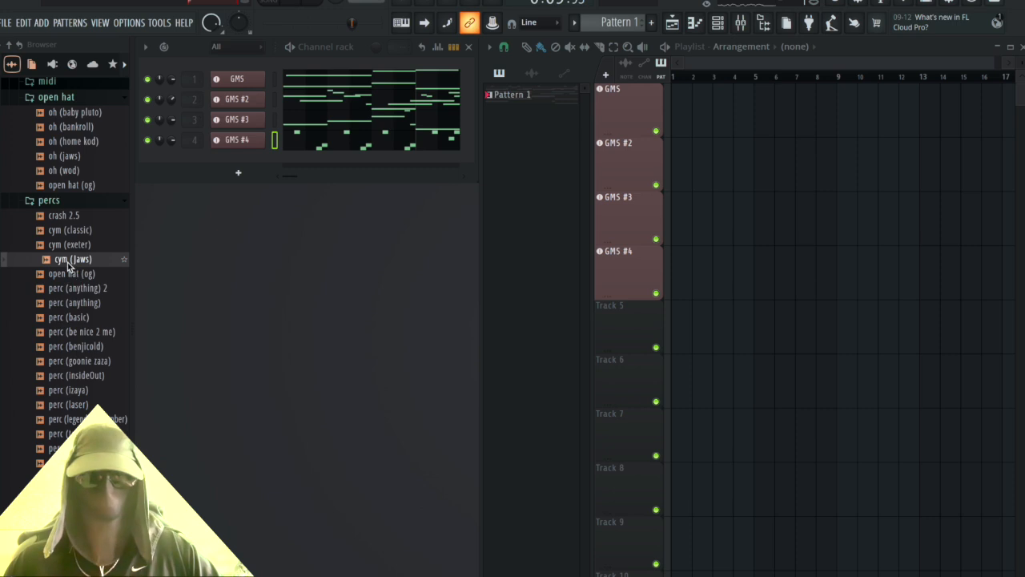
Step: Add the cym (Jaws) sample as a new channel and load a Valhalla preset in ValhallaSupermassive on its mixer track
drag(68, 265, 226, 159)
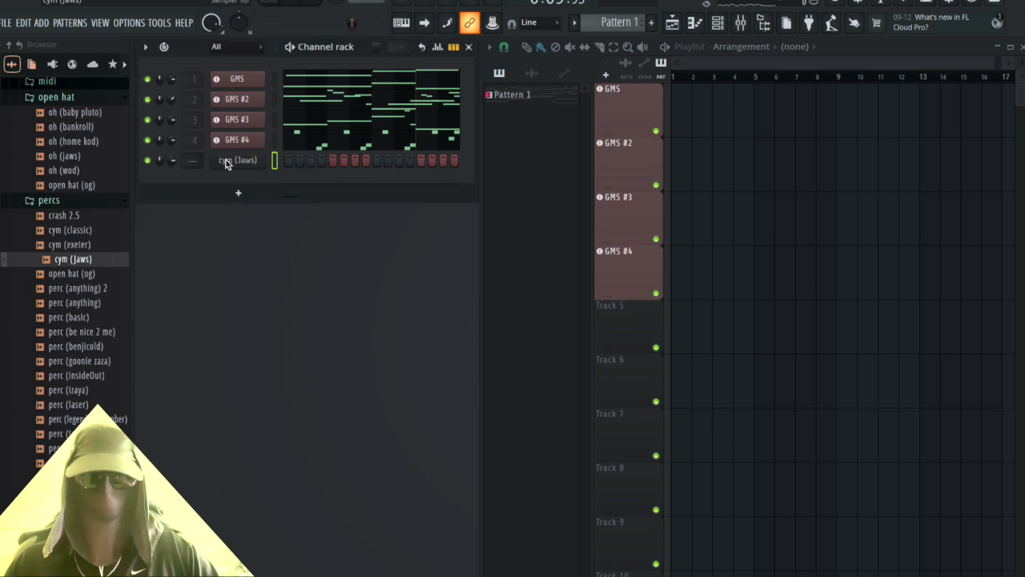
key(space)
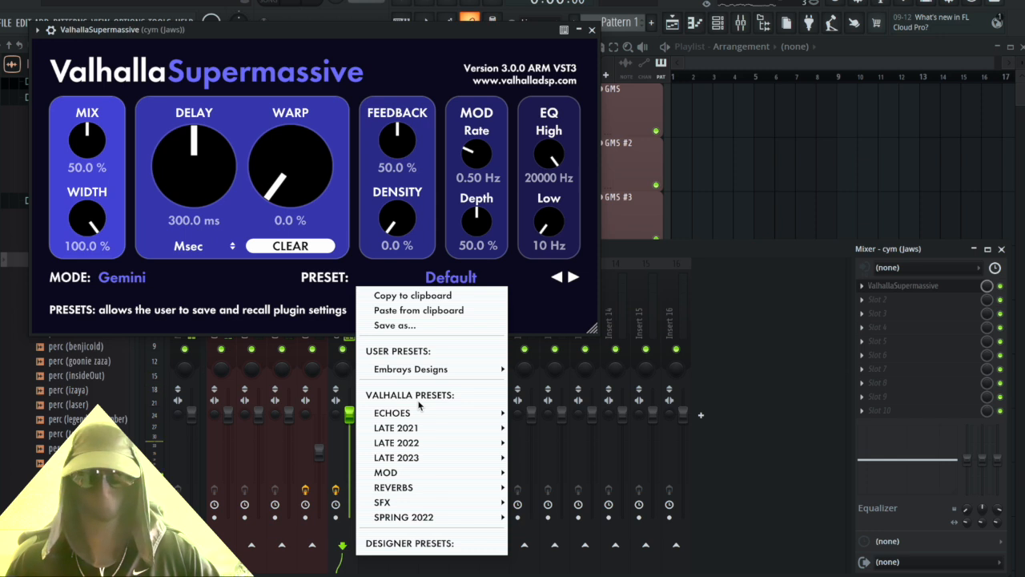
mouse_move(433, 425)
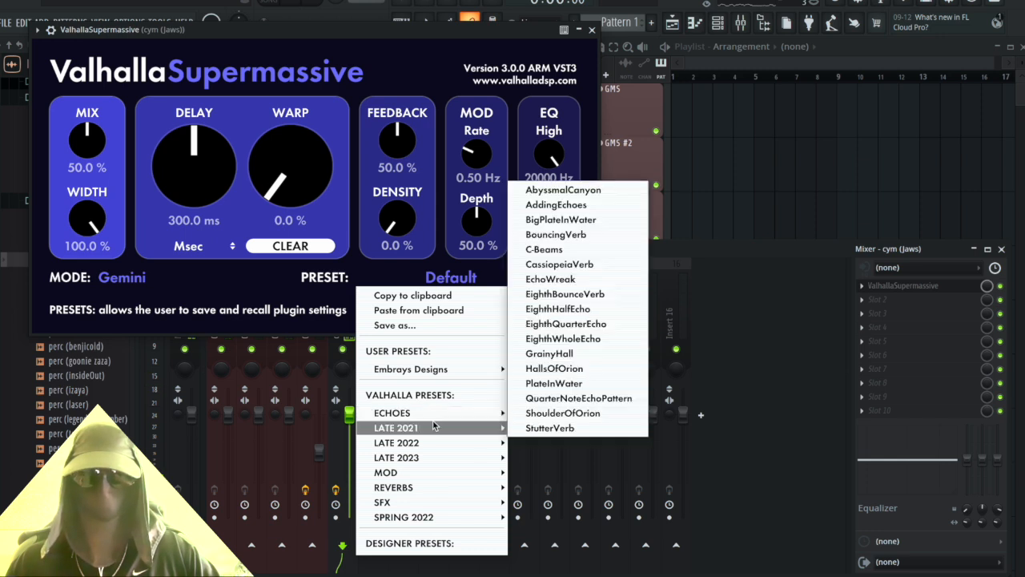
click(633, 362)
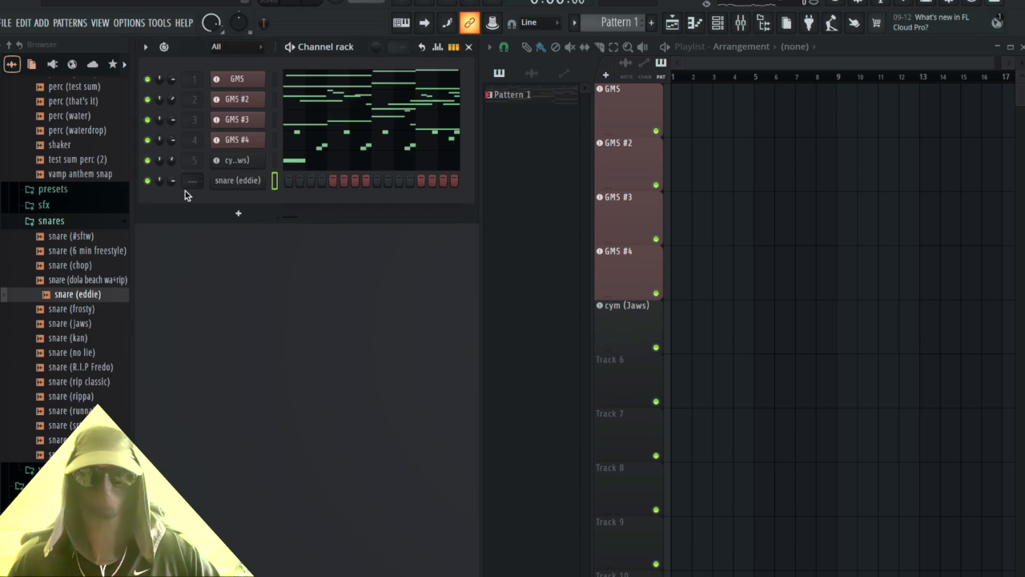
Step: Route the snare (eddie) channel to a free mixer track and open its piano roll
key(ctrl+l)
click(696, 24)
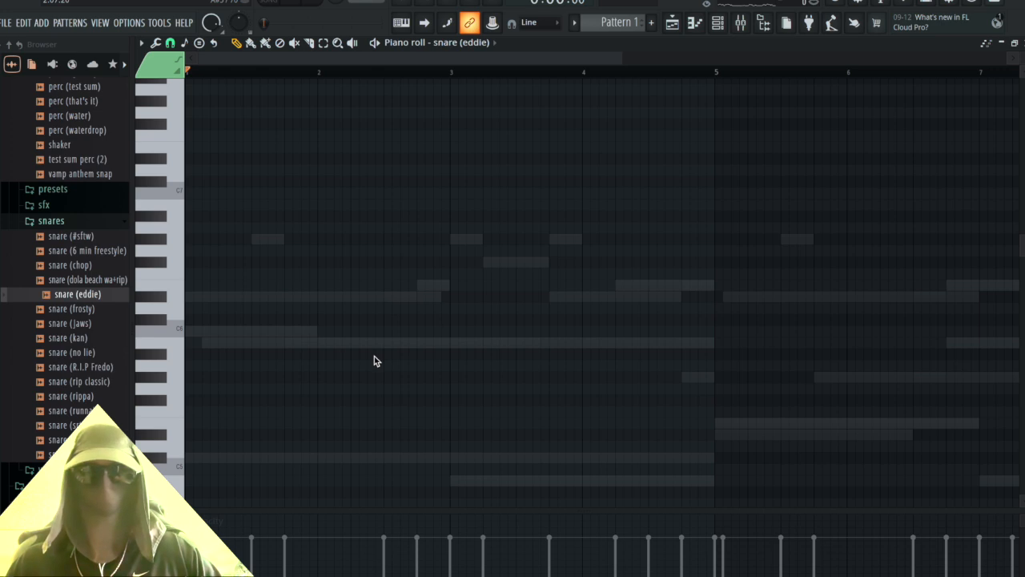
Step: Place snare (eddie) notes on C5 across bars 2 to 4, playing the pattern back between placements
scroll(373, 360, down, 3)
click(333, 320)
drag(406, 321, 422, 321)
key(space)
key(space)
click(573, 322)
key(space)
click(640, 321)
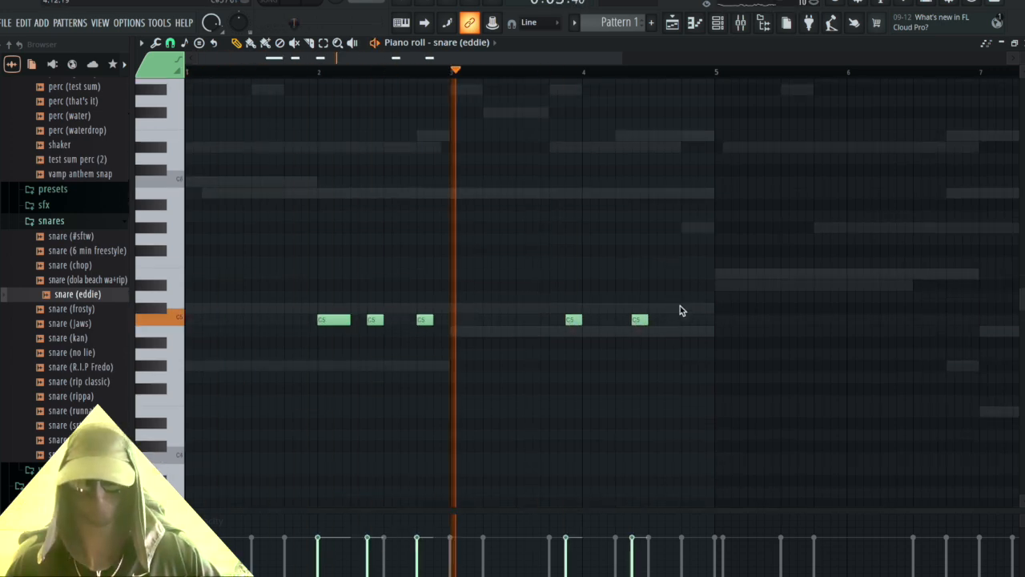
key(space)
click(689, 321)
key(space)
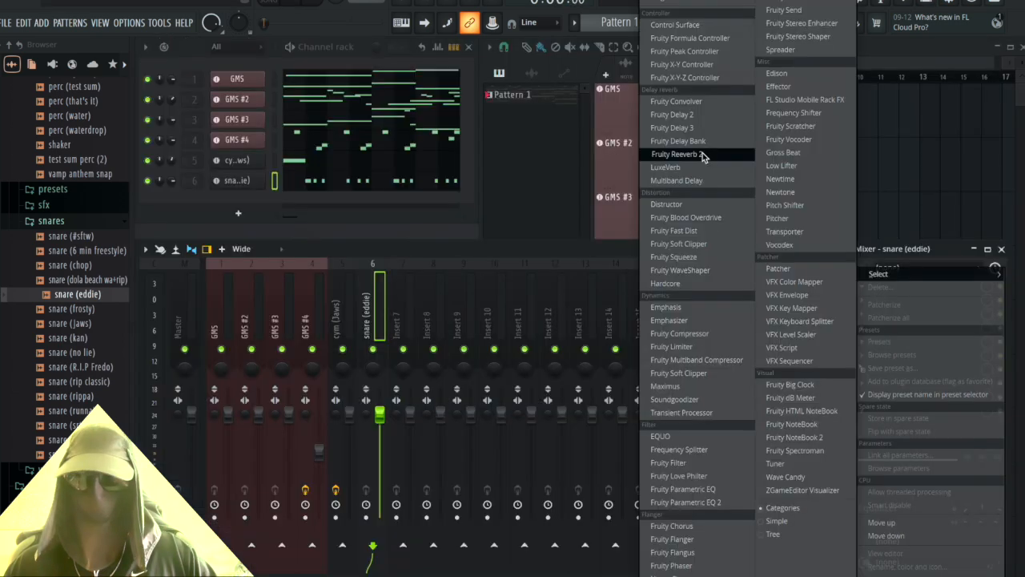
Step: Add Fruity Reeverb 2 to the snare (eddie) mixer track and play the pattern with the perc (insideOut) channel
click(704, 156)
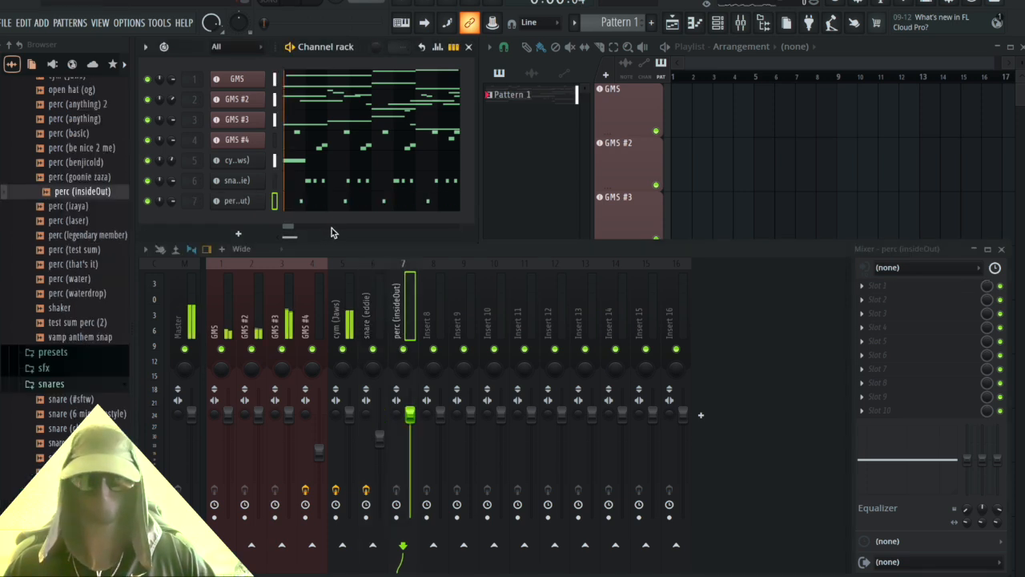
key(space)
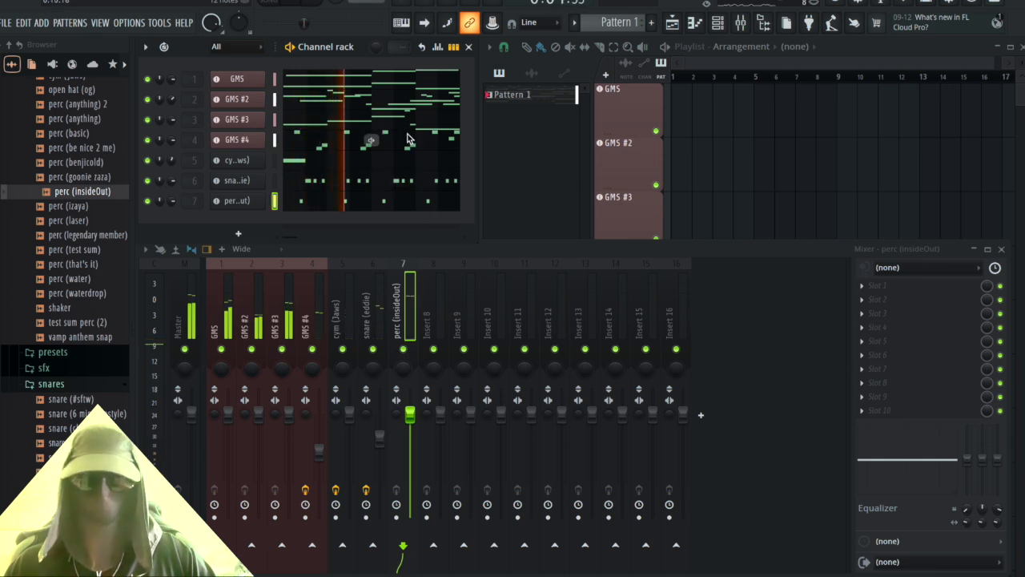
key(space)
Step: Add the kick (baby pluto) sample and draw its C5 note pattern across the eight bars
scroll(72, 190, up, 3)
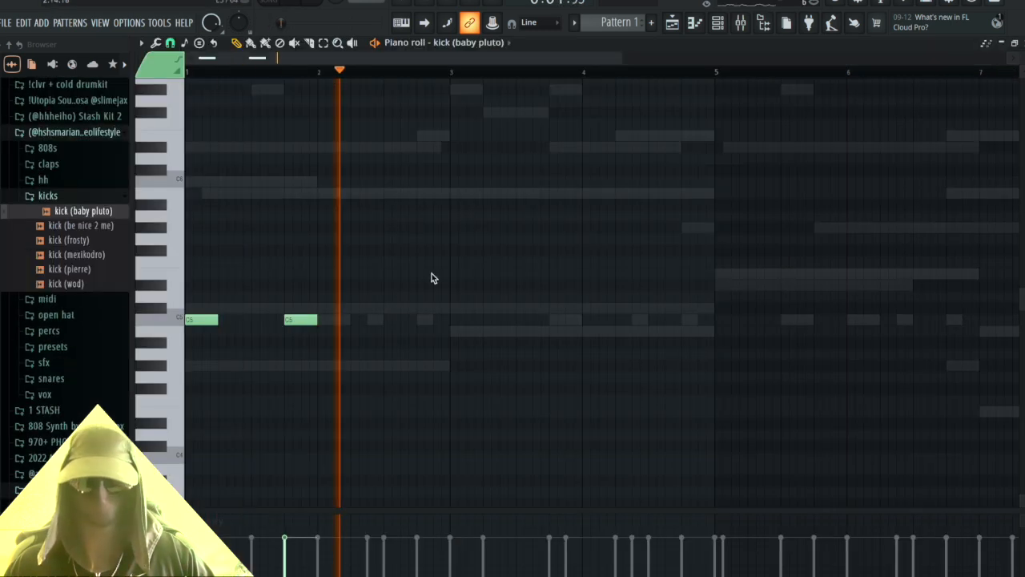
click(533, 320)
click(631, 320)
key(space)
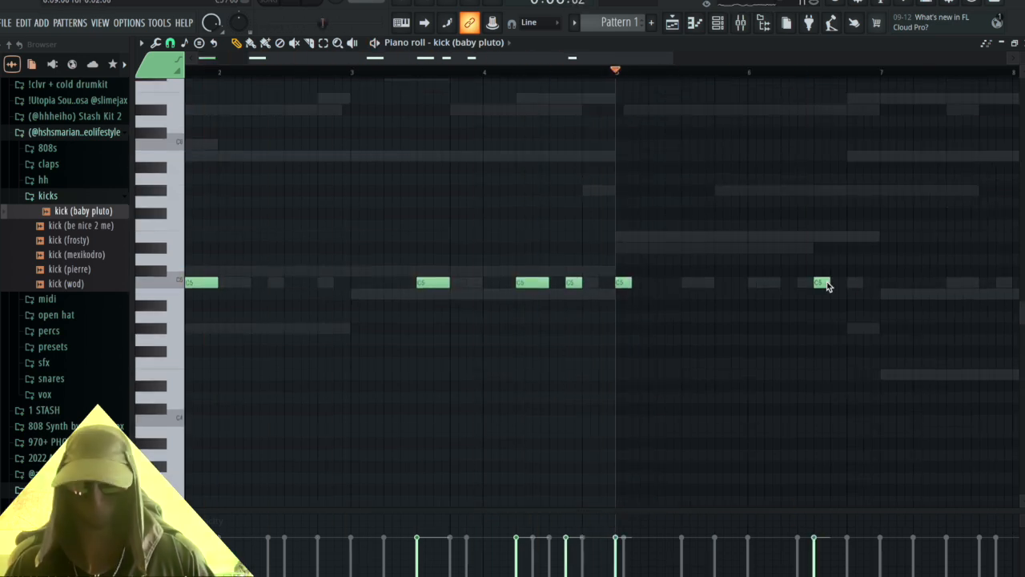
drag(828, 283, 895, 284)
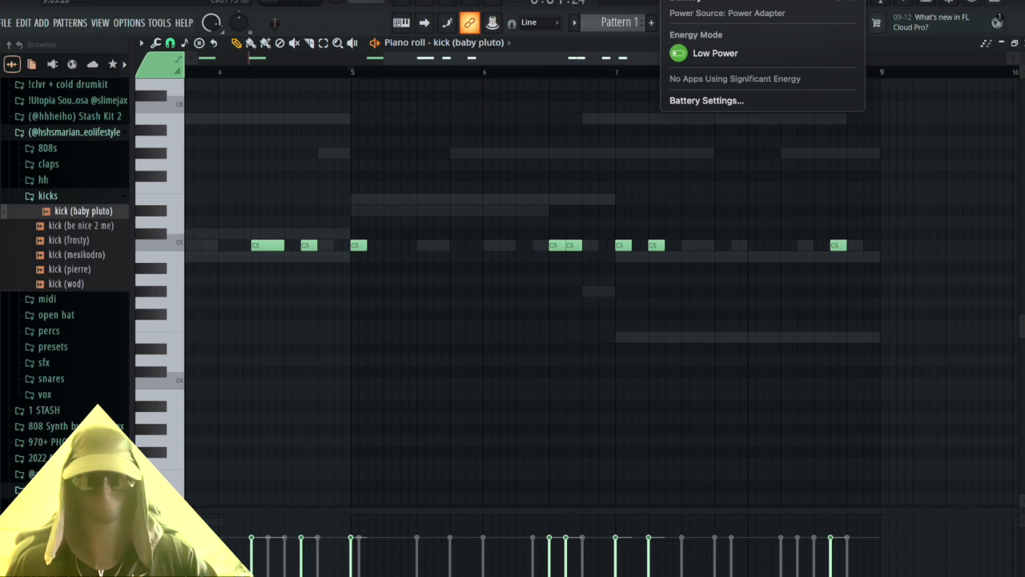
click(742, 187)
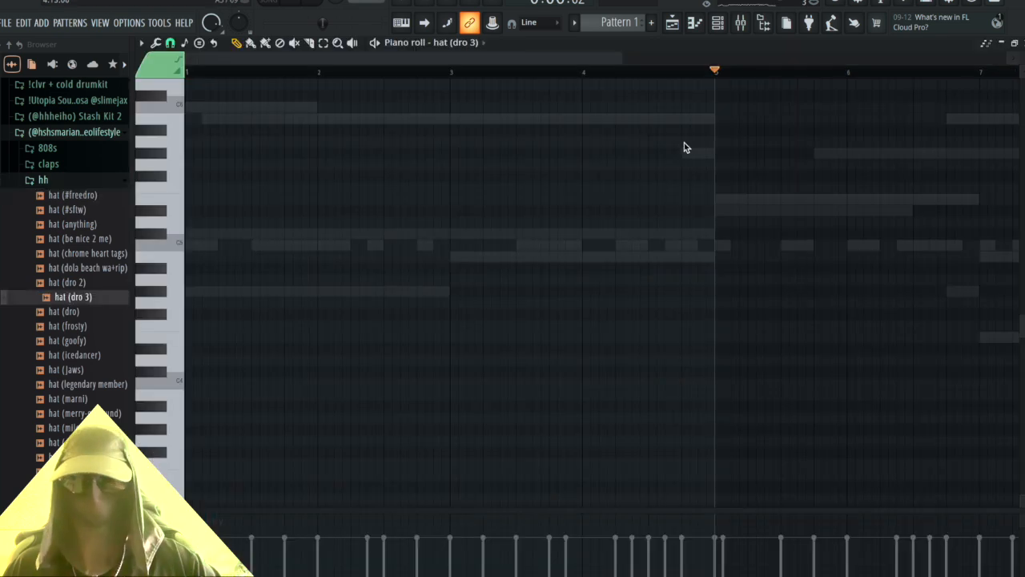
Step: Place a syncopated run of hat (dro 3) notes on C5 across bars 1 and 2
scroll(374, 121, up, 4)
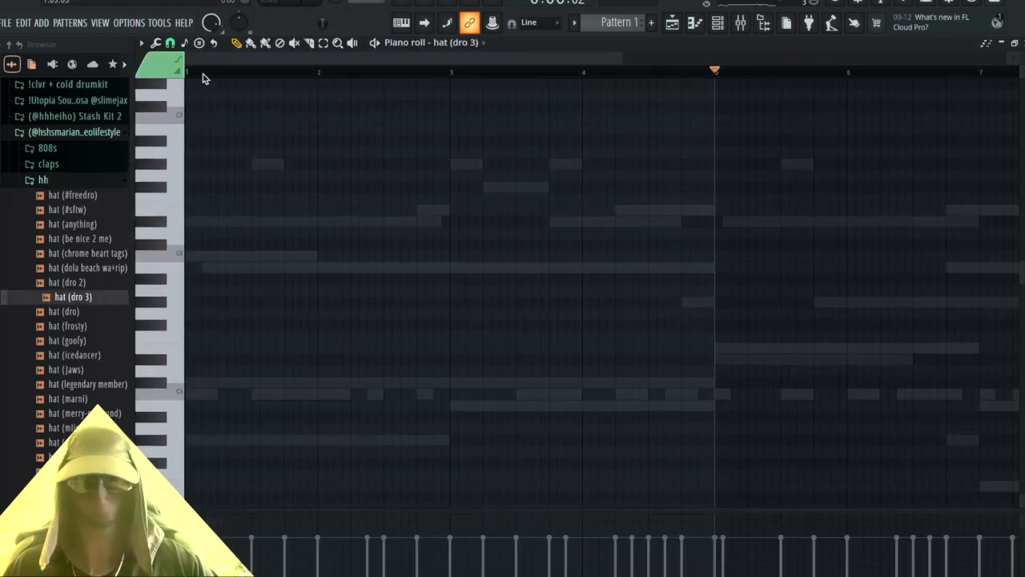
click(192, 394)
click(209, 394)
click(242, 394)
click(256, 394)
click(308, 394)
click(341, 394)
key(space)
click(375, 394)
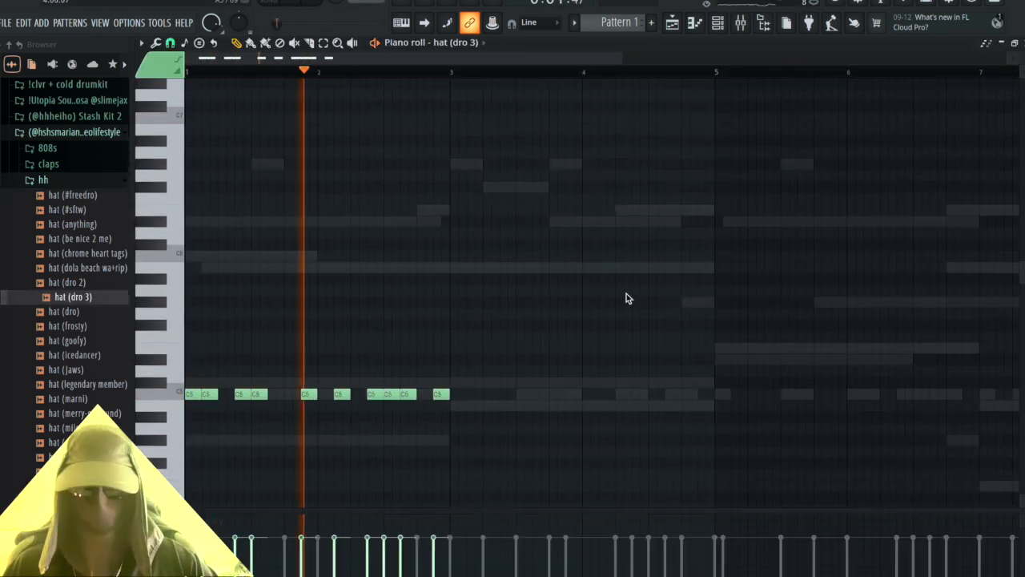
Step: Continue the C5 hat notes through bars 3 and 4 and duplicate the four-bar hat pattern
click(558, 394)
click(607, 394)
click(640, 394)
click(674, 394)
click(690, 394)
key(space)
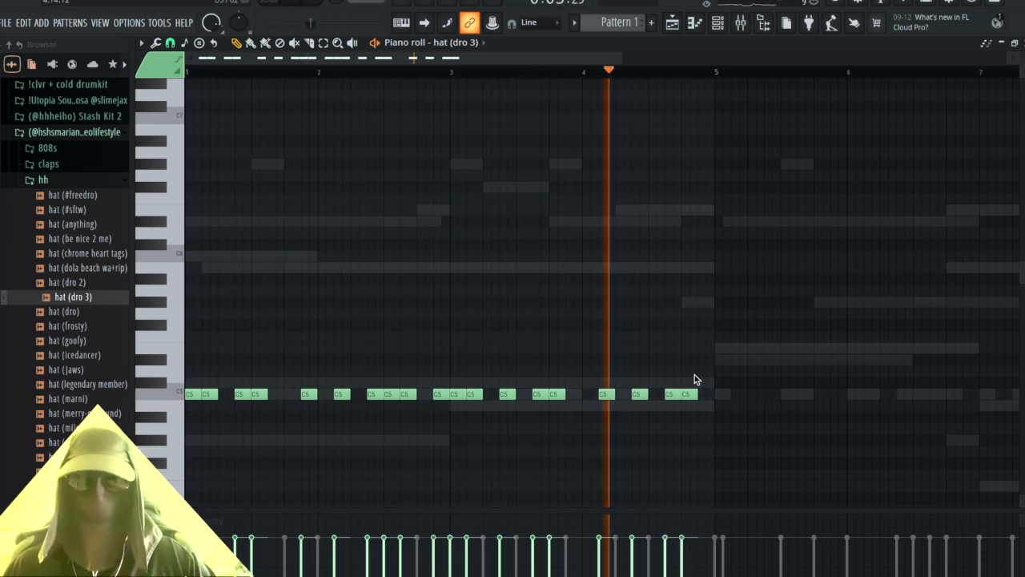
key(space)
drag(694, 381, 189, 400)
key(ctrl+b)
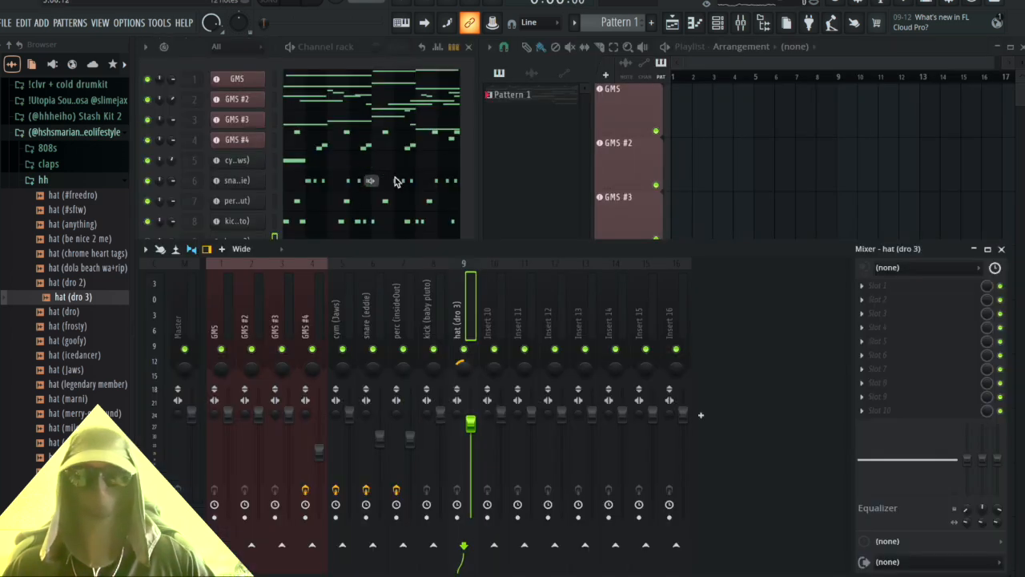
Step: Add Fruity Fast Dist to the GMS #3 mixer track and close the mixer
click(315, 264)
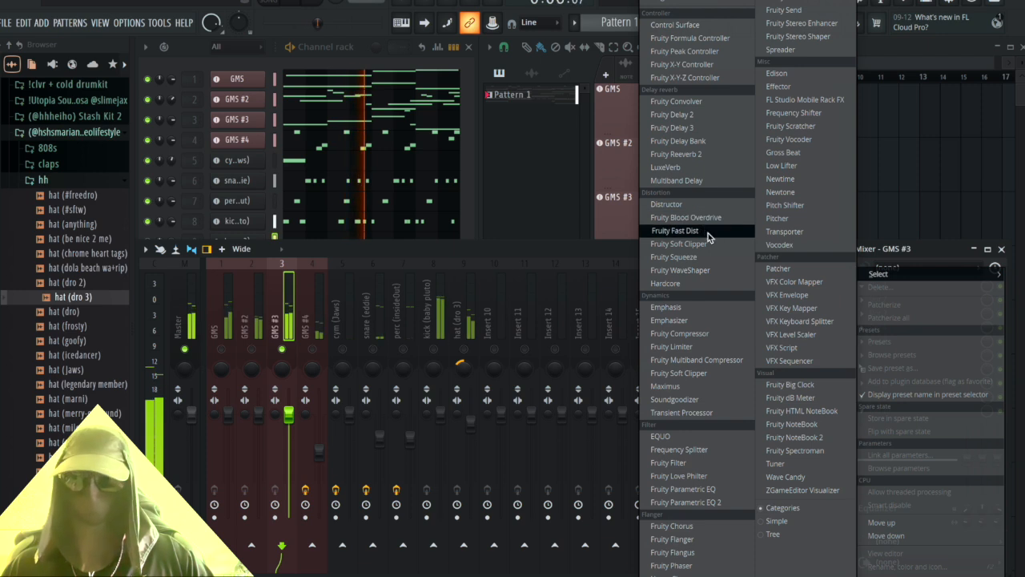
click(706, 233)
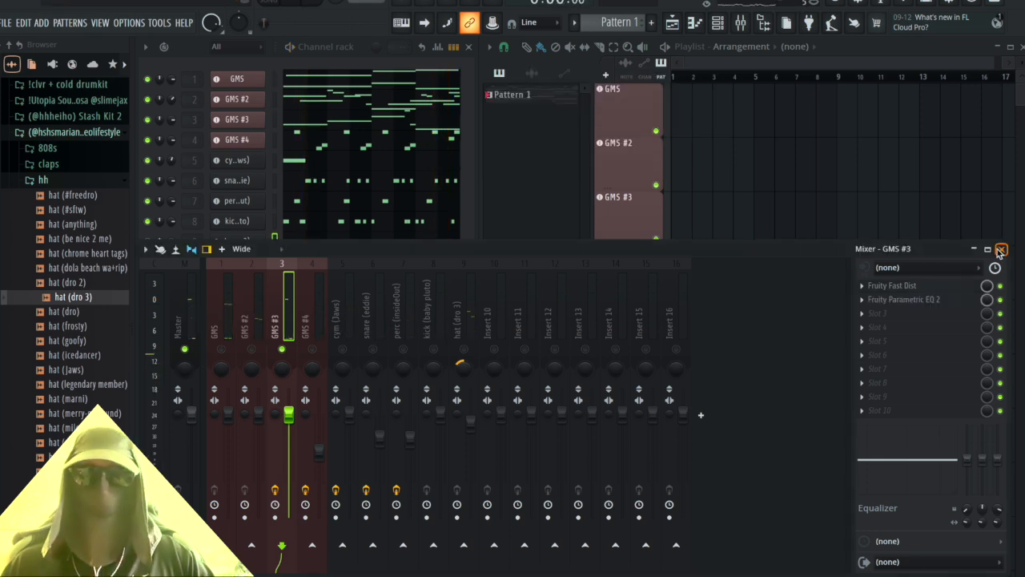
click(1001, 250)
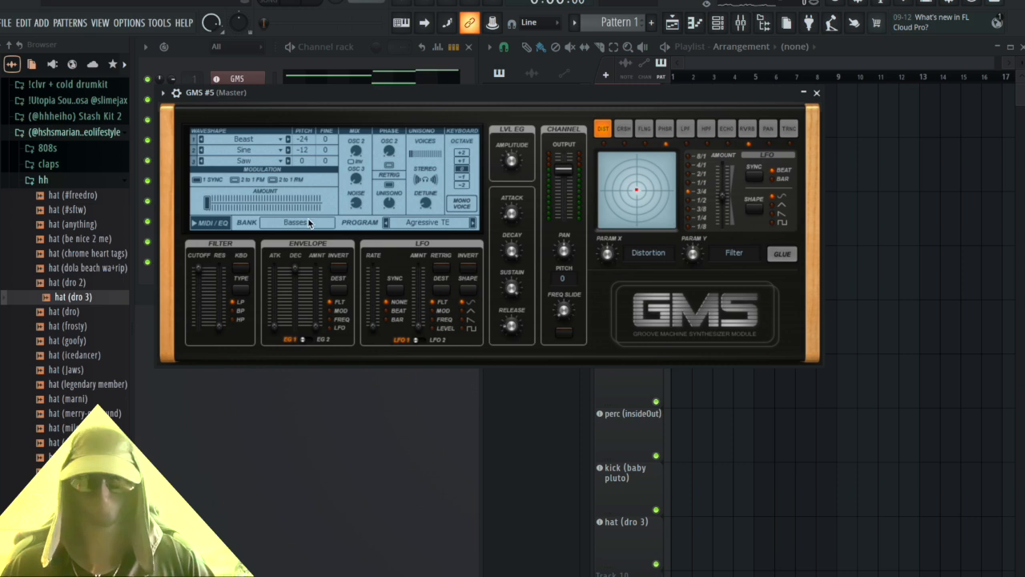
Step: Draw the GMS #5 melody with B5, G#6, B6, F#6 in bar 4, D#6 in bar 5 and B6, G#6, E6 in bar 8
click(314, 222)
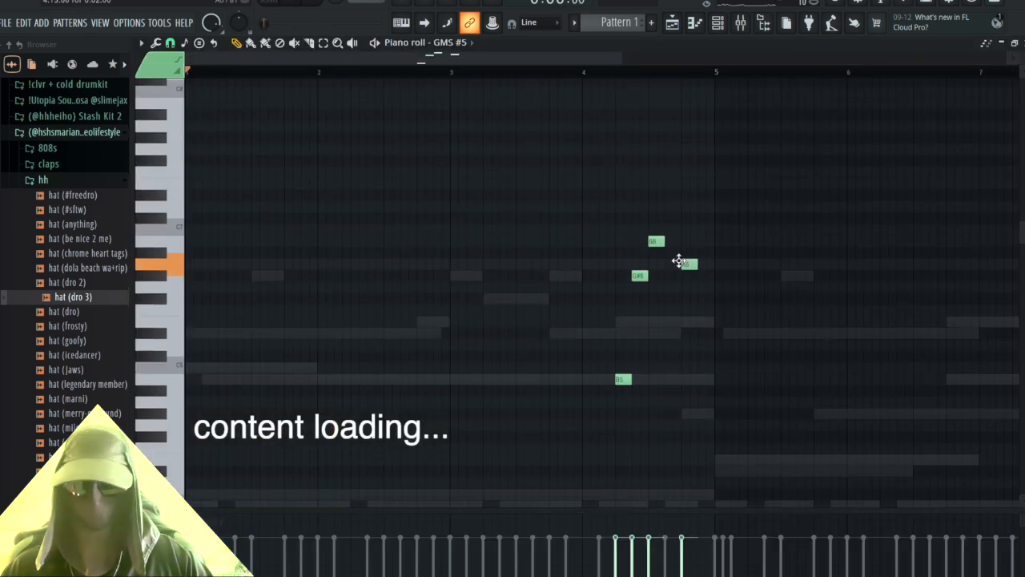
right_click(686, 263)
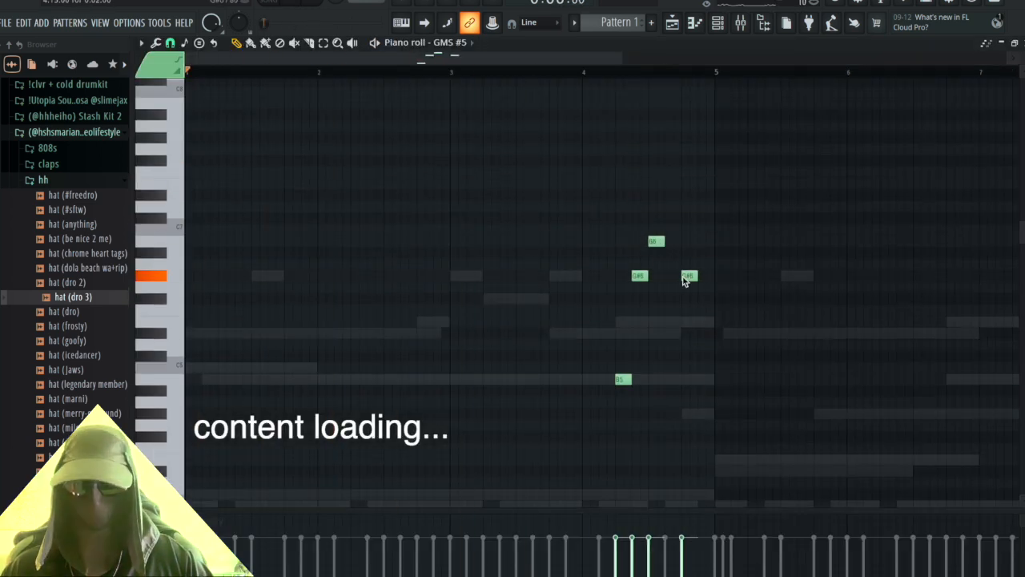
click(688, 298)
click(790, 378)
drag(790, 378, 790, 334)
scroll(801, 329, right, 5)
click(770, 278)
click(788, 312)
click(820, 285)
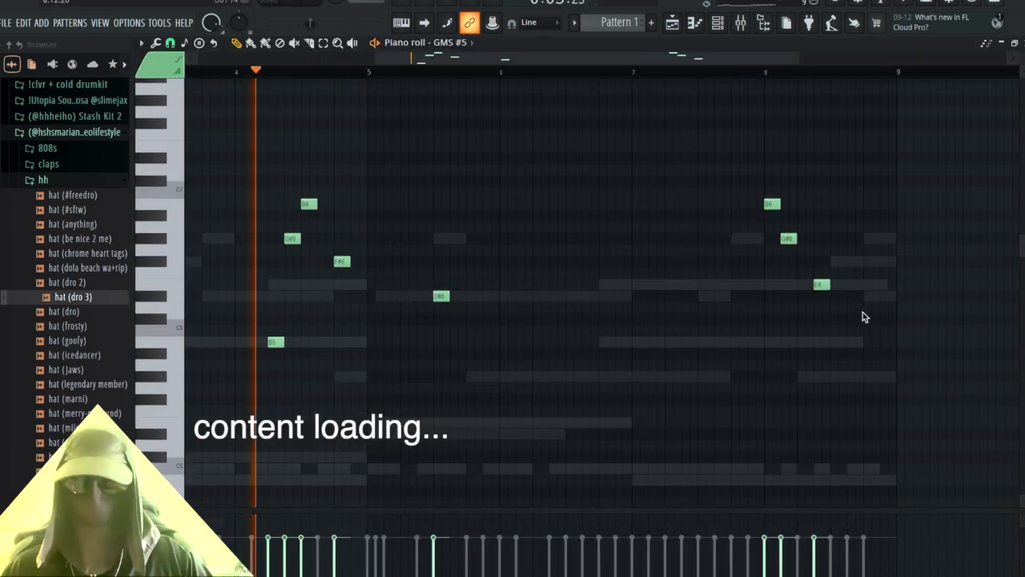
Step: Stop playback and add Fruity Delay 3 to the GMS #5 mixer track
key(space)
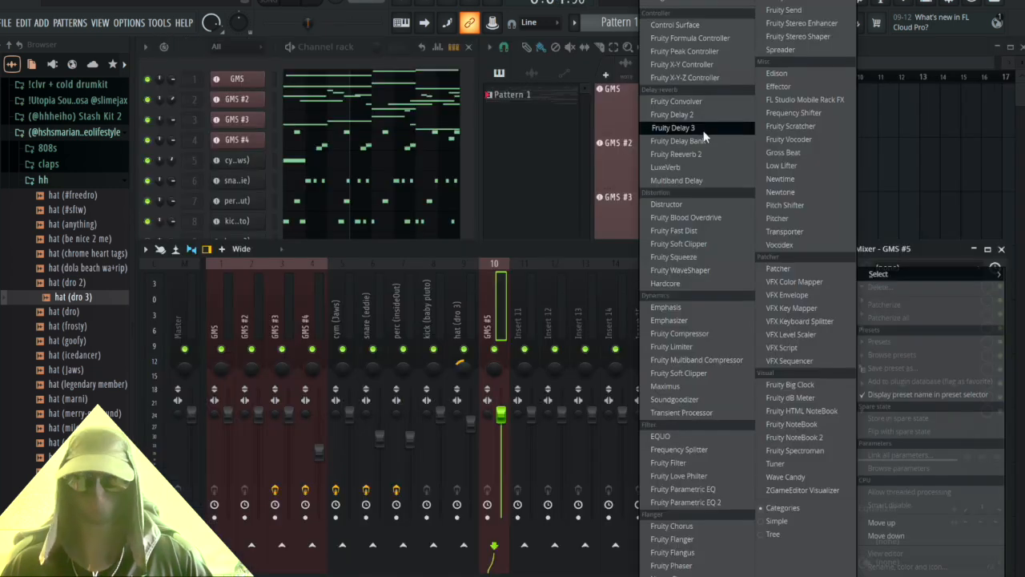
click(681, 127)
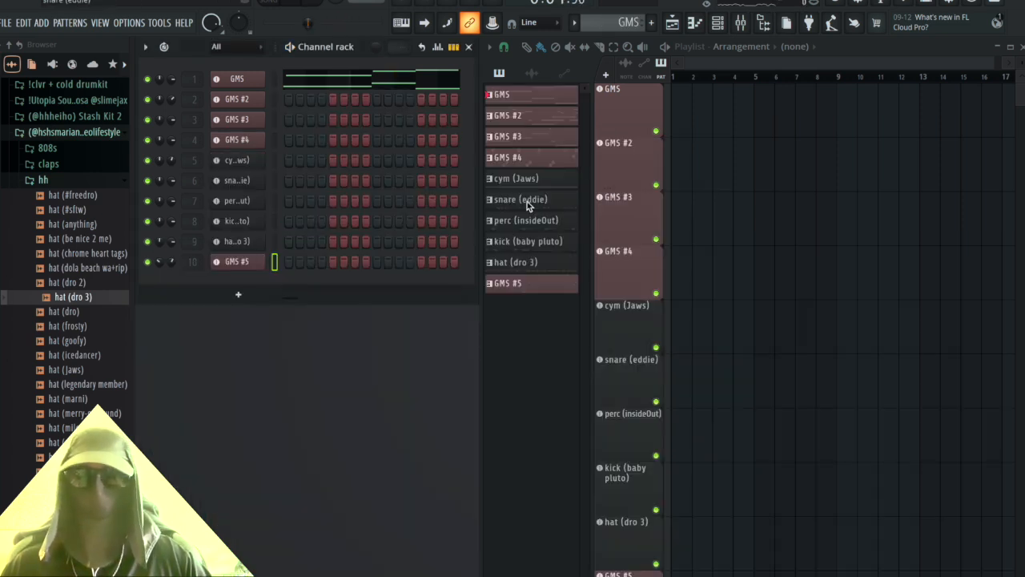
Step: Place the split channel patterns in the playlist from bar 1 and duplicate the eight-bar section from bar 9
click(519, 98)
drag(687, 106, 736, 147)
key(ctrl+b)
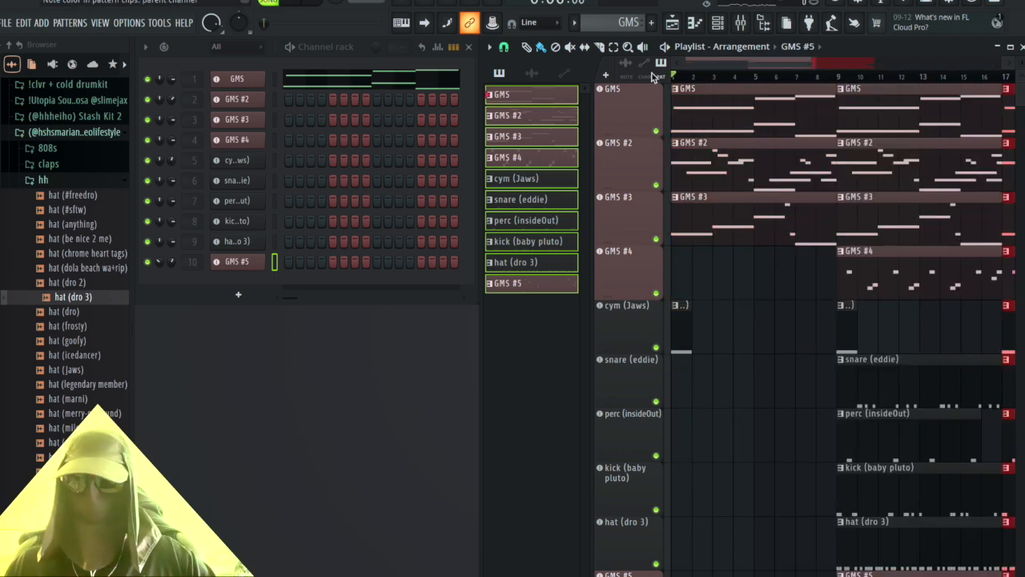
Step: Add Fruity Parametric EQ 2 to the GMS #2 mixer track, raise its band 7 frequency and close the plugin
click(741, 24)
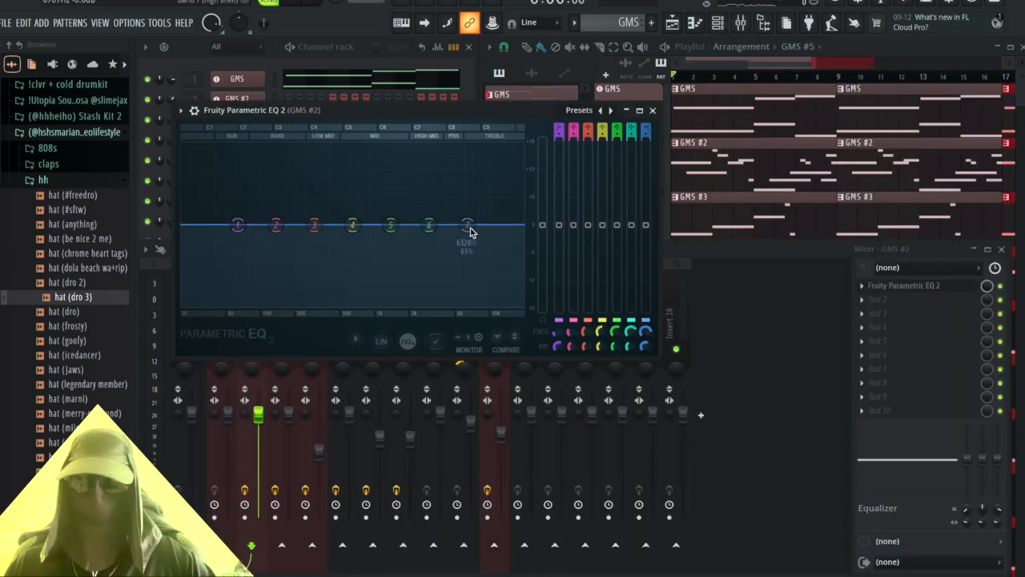
drag(469, 229, 522, 229)
click(652, 108)
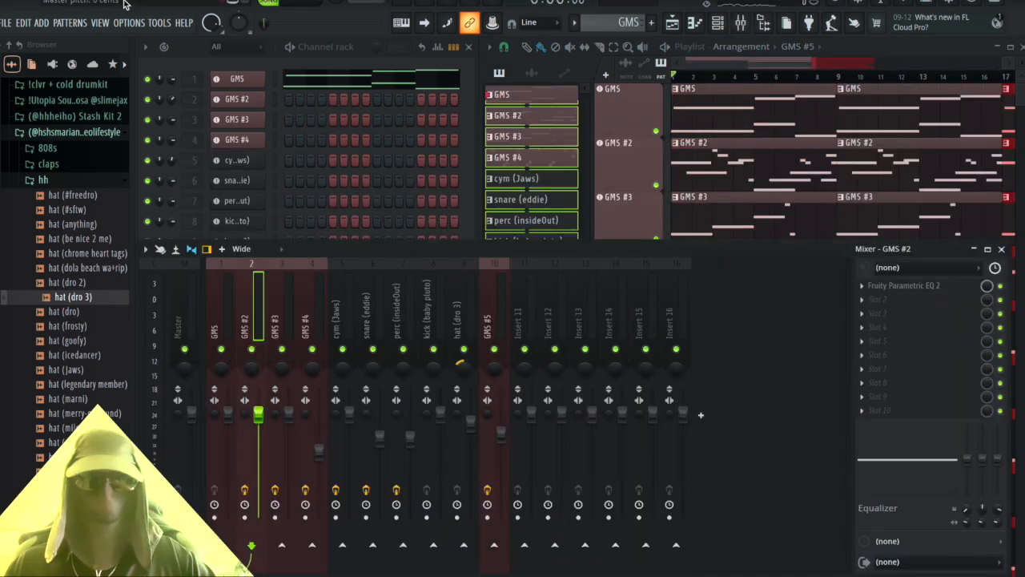
Step: Create an automation clip for the EQ's band 7 frequency, shape it to rise until bar 9 and play the arrangement
click(41, 23)
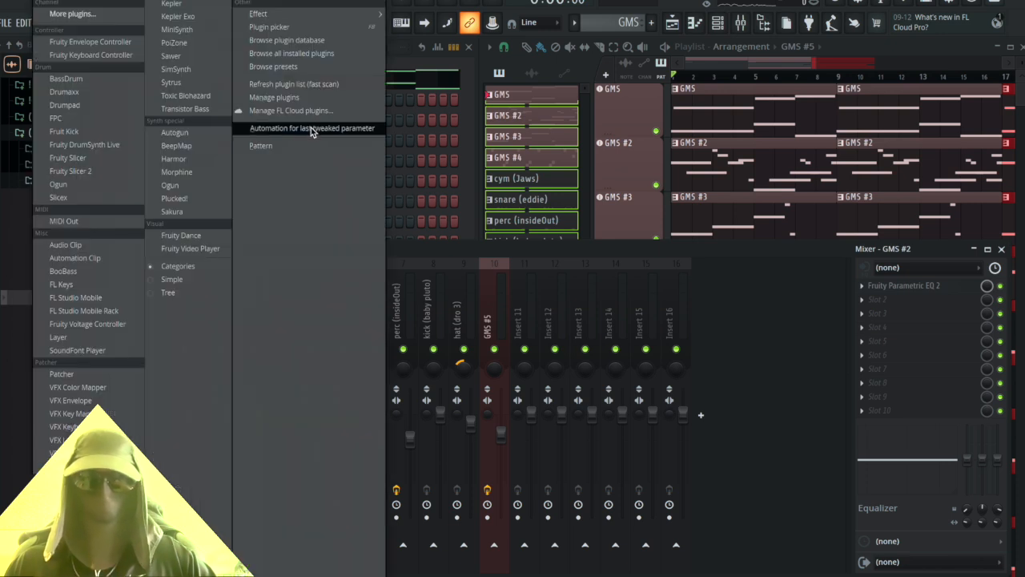
click(316, 129)
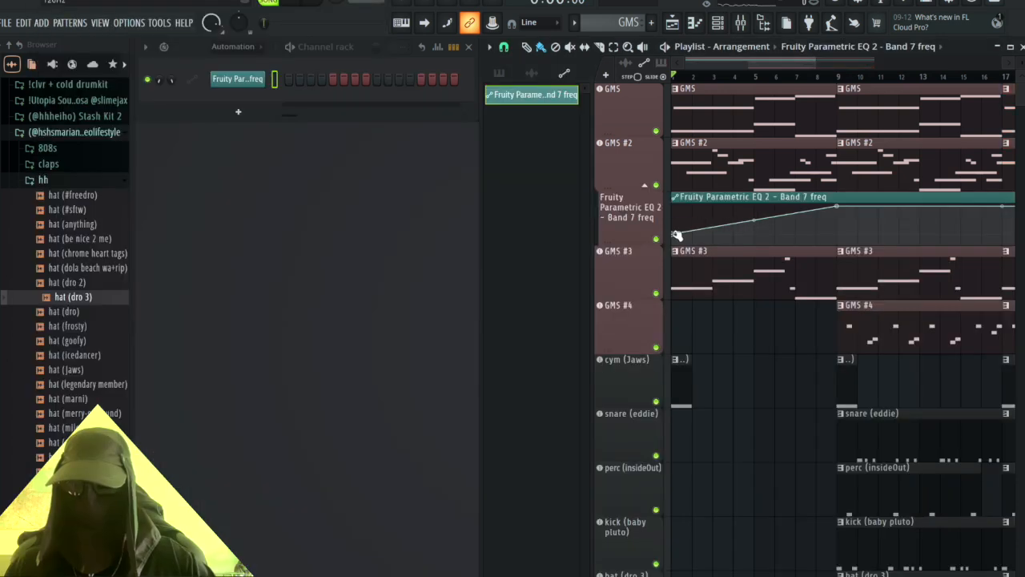
key(space)
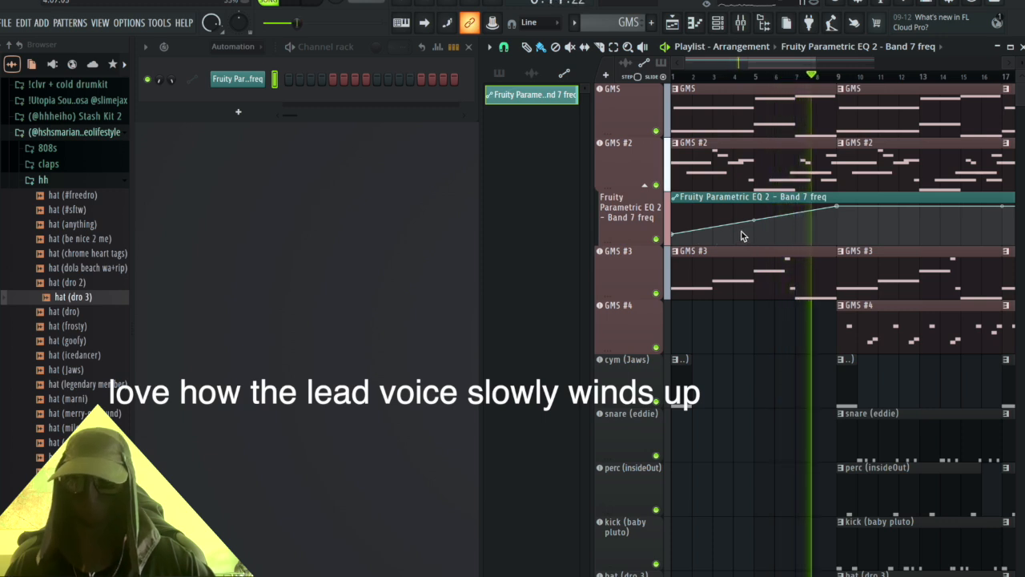
key(space)
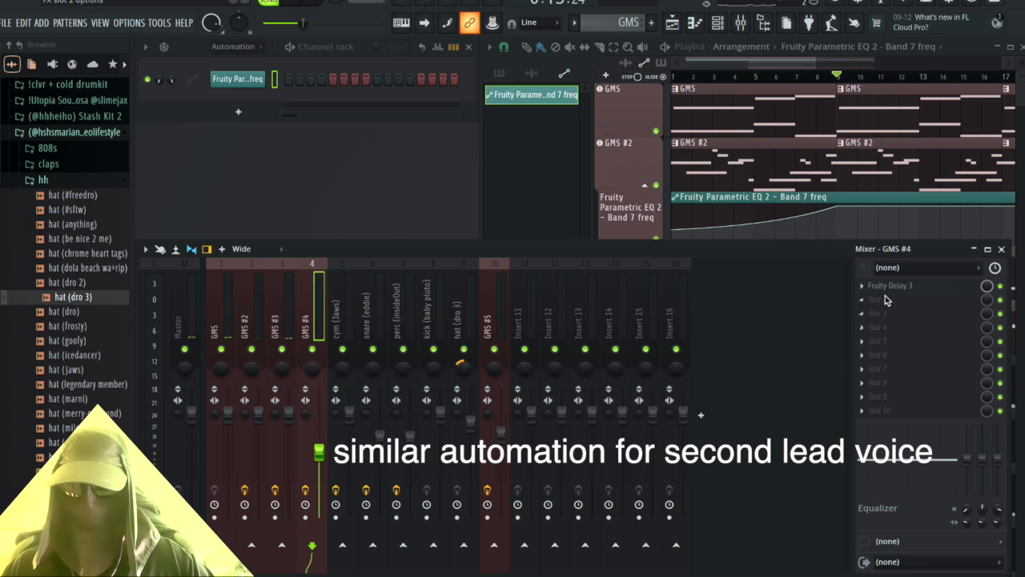
Step: Add Fruity Parametric EQ 2 to the GMS #4 mixer track and set up its band 7 for frequency automation
click(889, 309)
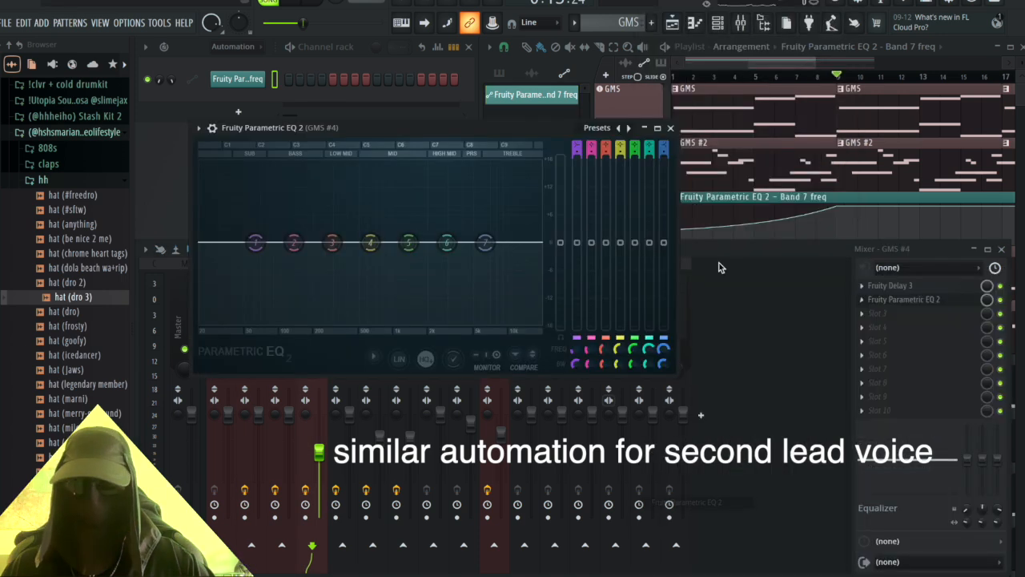
click(696, 494)
right_click(483, 243)
click(505, 276)
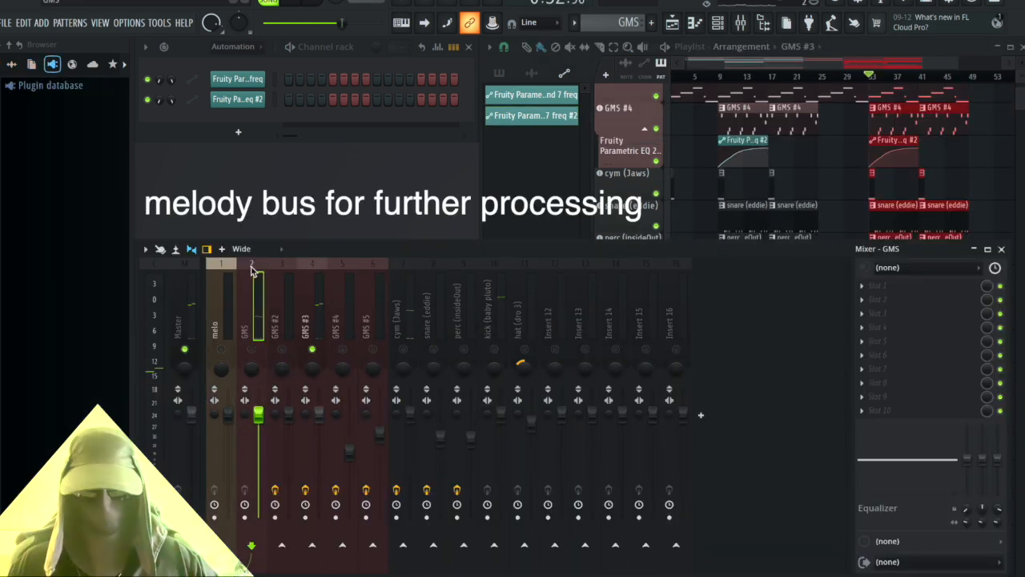
Step: Select the GMS mixer tracks and route them to the melo bus track
drag(251, 271, 366, 274)
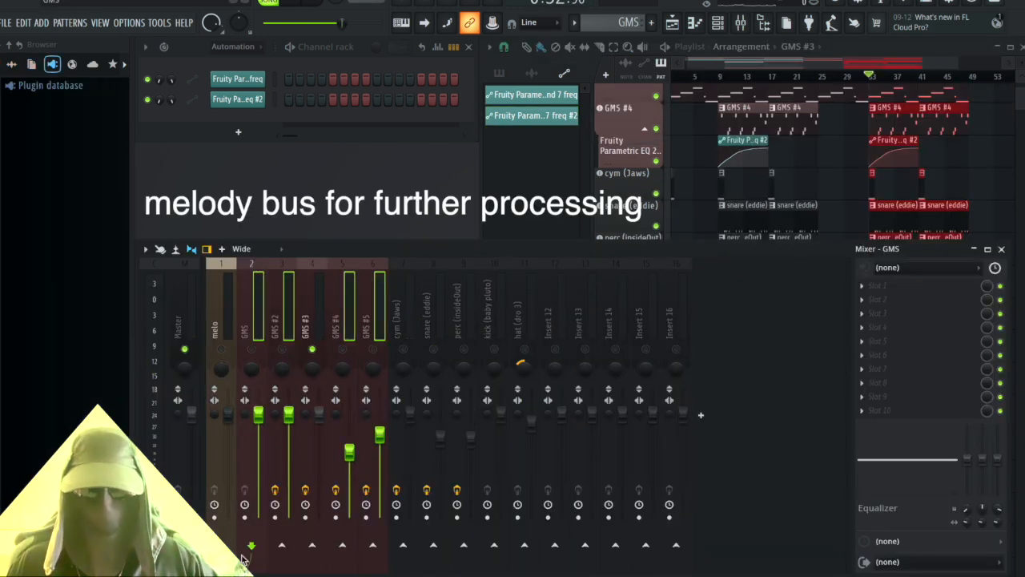
right_click(221, 546)
click(255, 567)
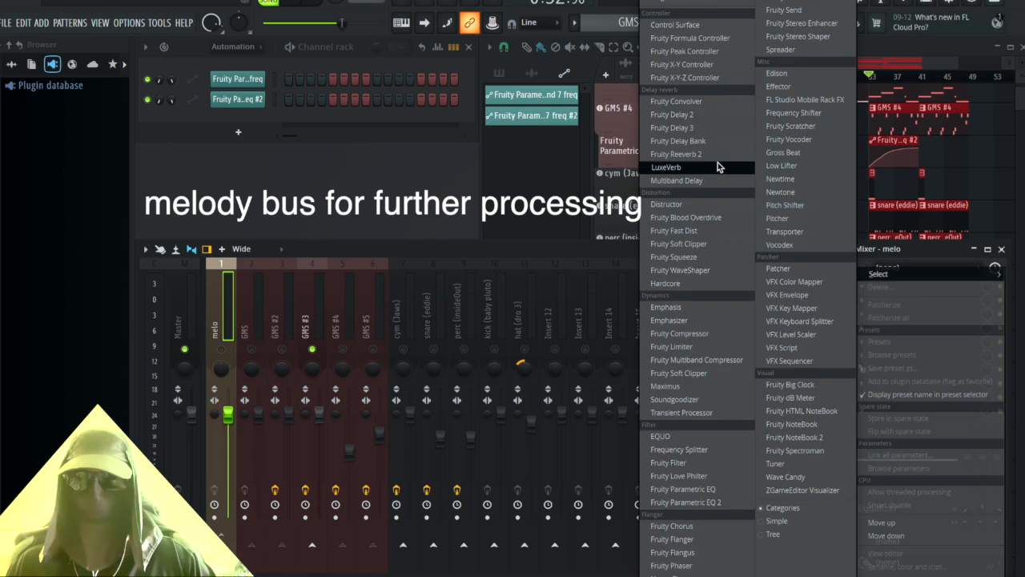
Step: Add Fruity Reeverb 2 and a further effect to the melo bus track
click(714, 159)
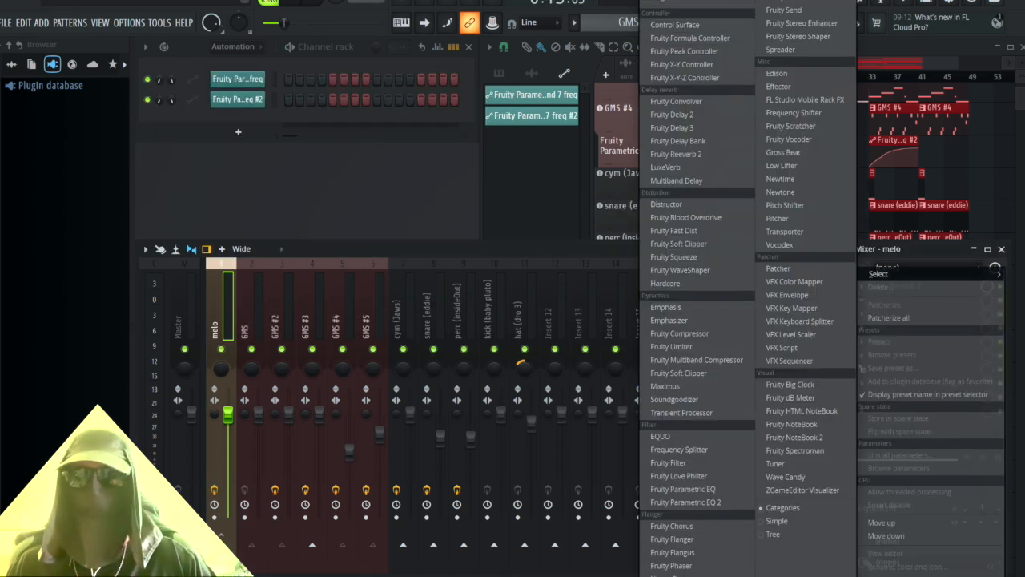
click(709, 13)
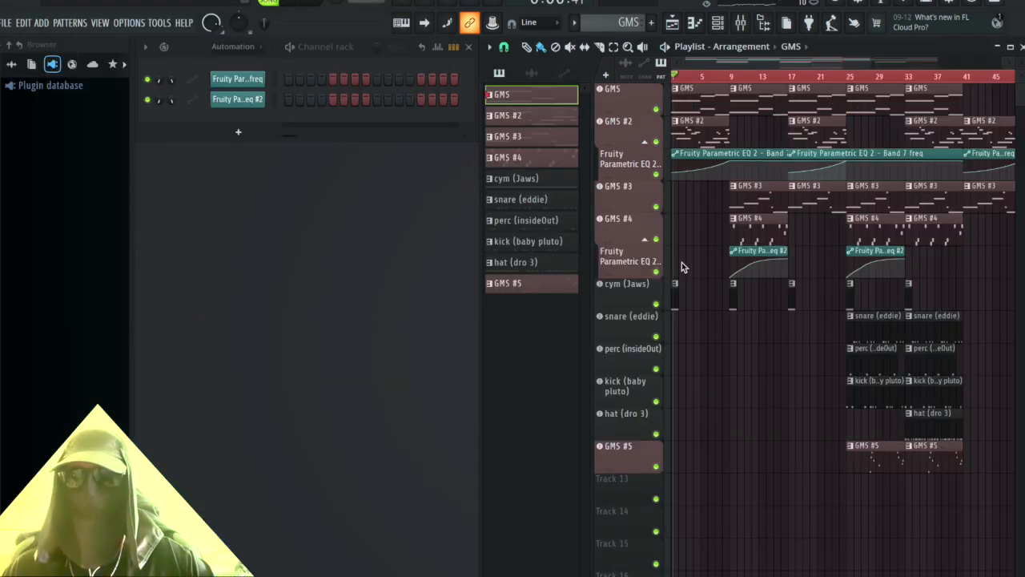
Step: Copy the opening melody clips with their EQ automation clips to the end of the arrangement, after bar 65
drag(682, 264, 763, 82)
drag(706, 110, 867, 110)
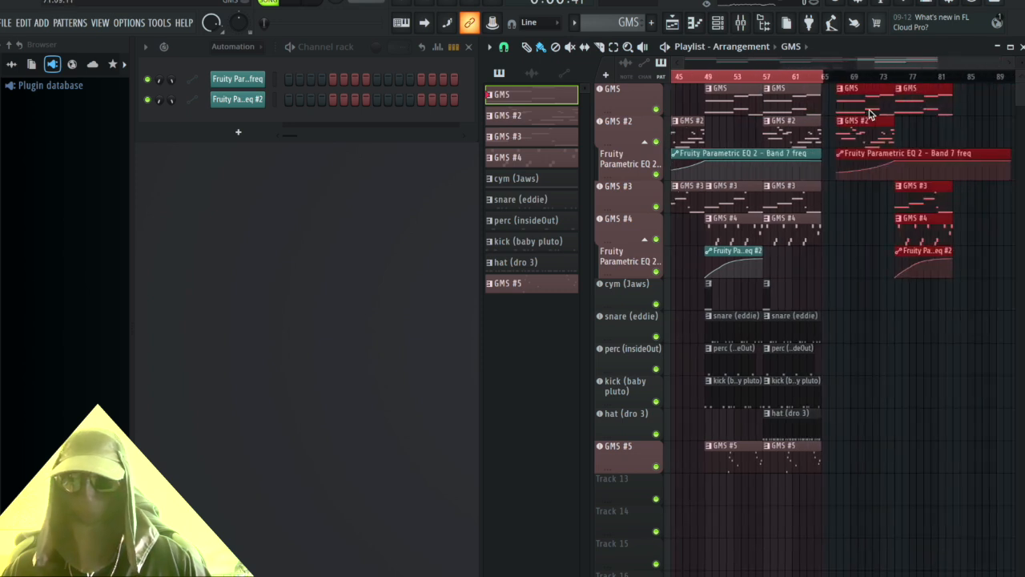